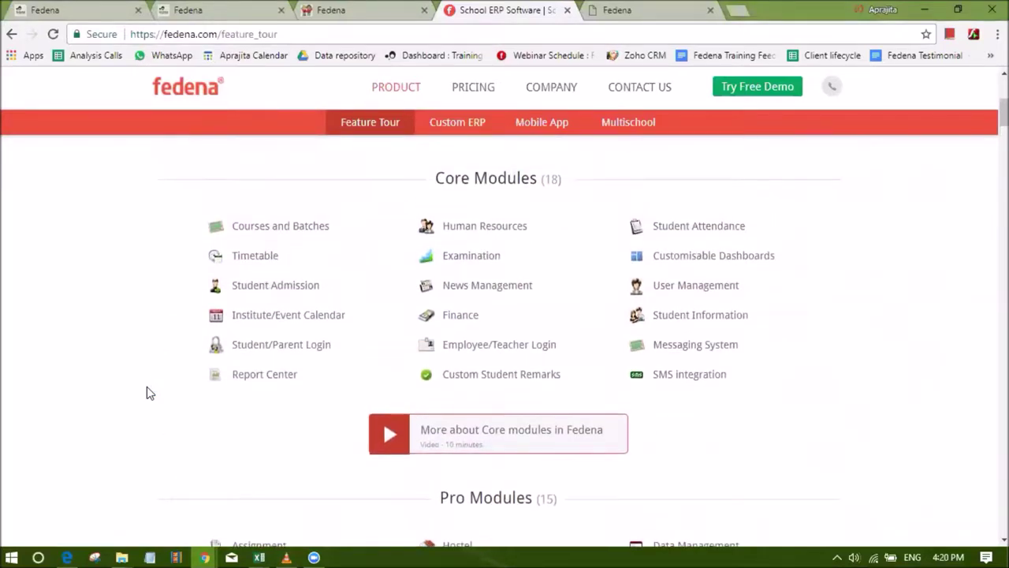
Examine the Core, Pro and Pro Plus module lists on the Fedena feature tour, including the Tally Integration and API access descriptions
scroll(145, 392, "down", 1)
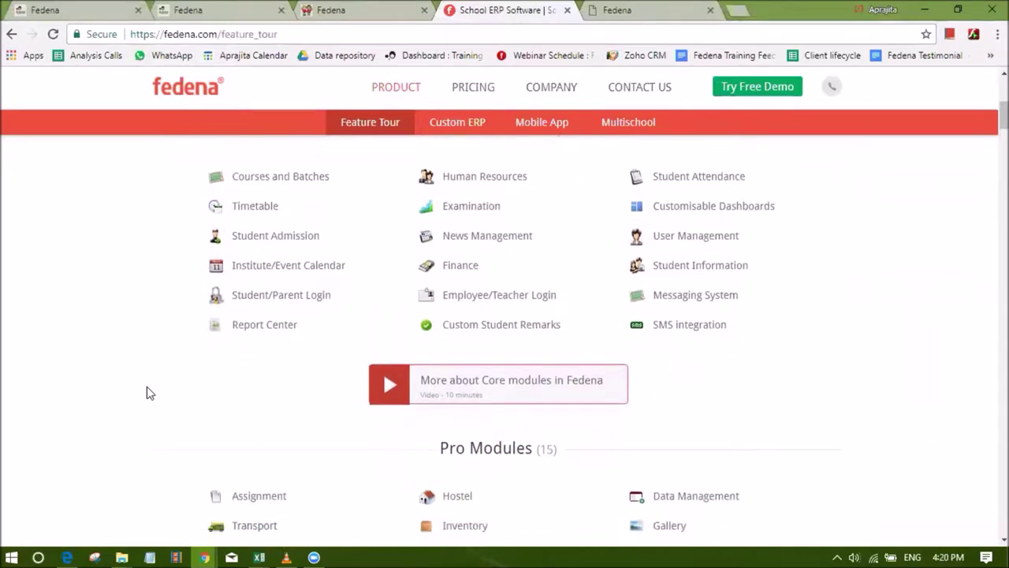
scroll(146, 392, "down", 3)
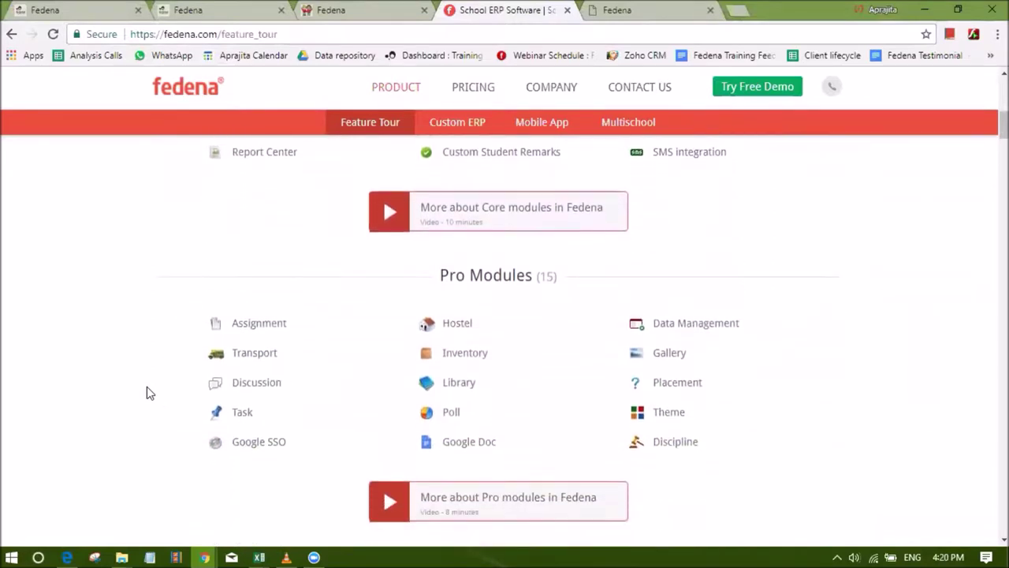
scroll(146, 392, "down", 2)
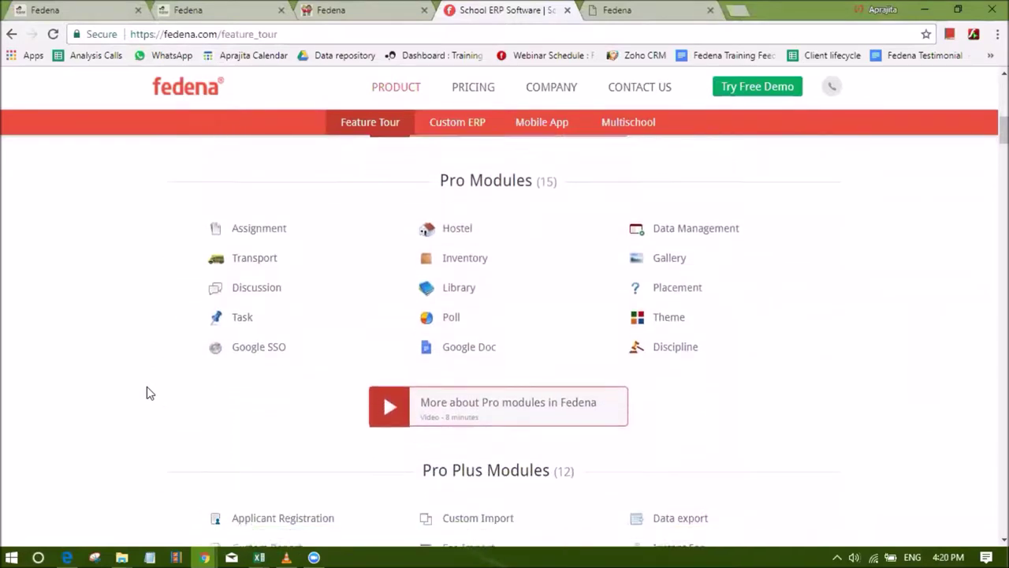
scroll(146, 392, "down", 2)
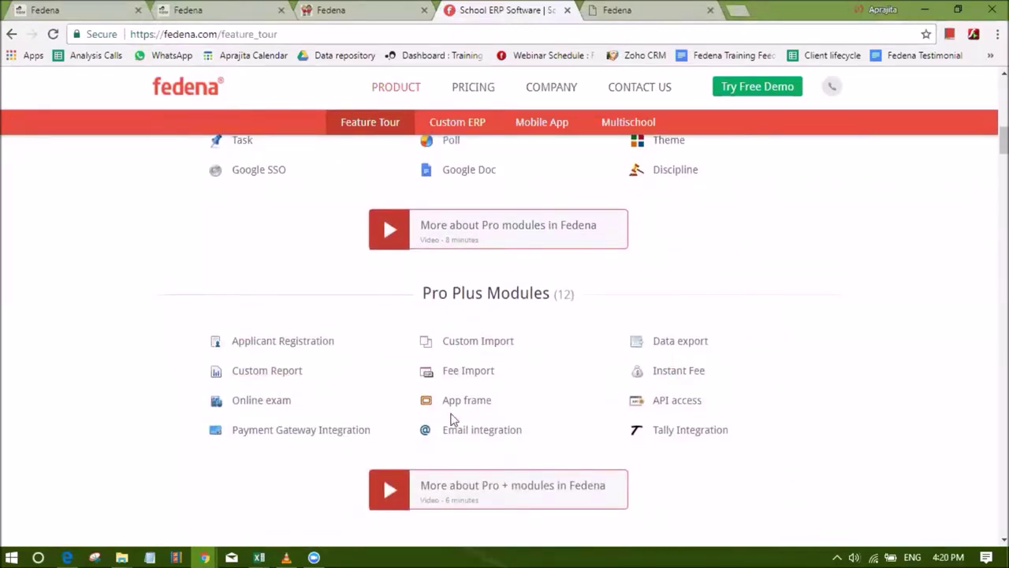
mouse_move(694, 431)
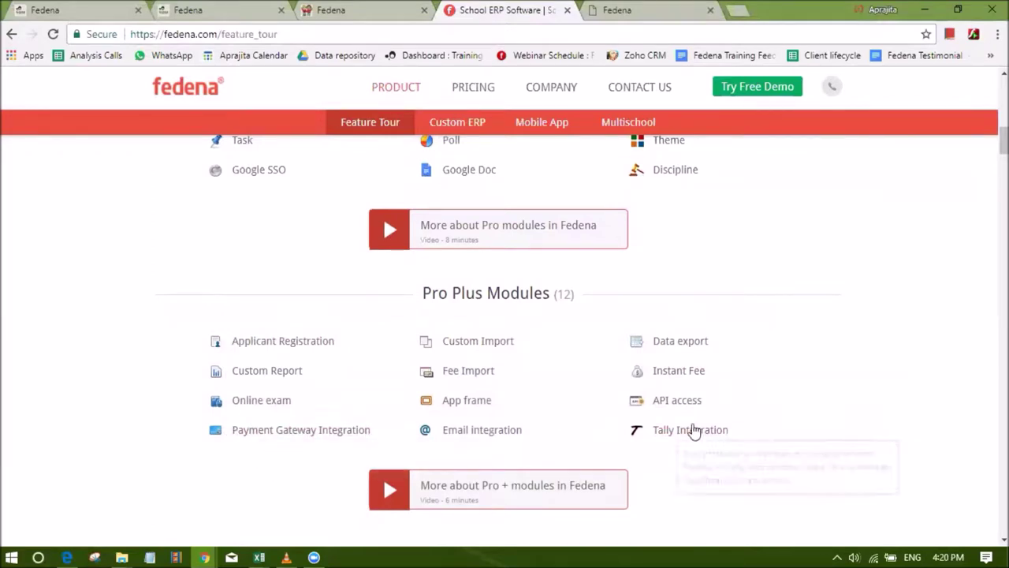
mouse_move(674, 405)
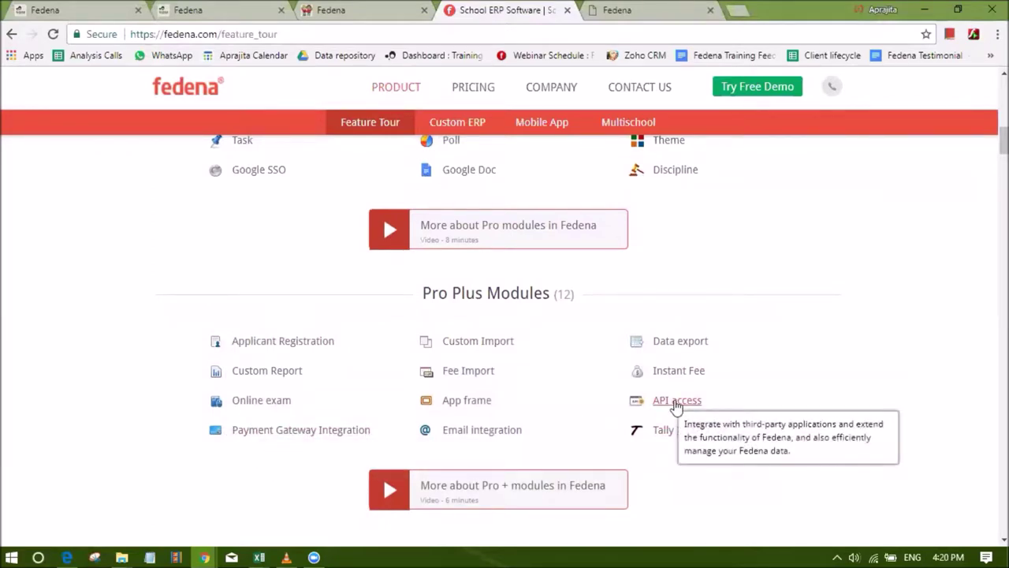
In Foradian School's Applicant Registration, open the Fashion Design applicants and view the pending applicant's details
left_click(211, 8)
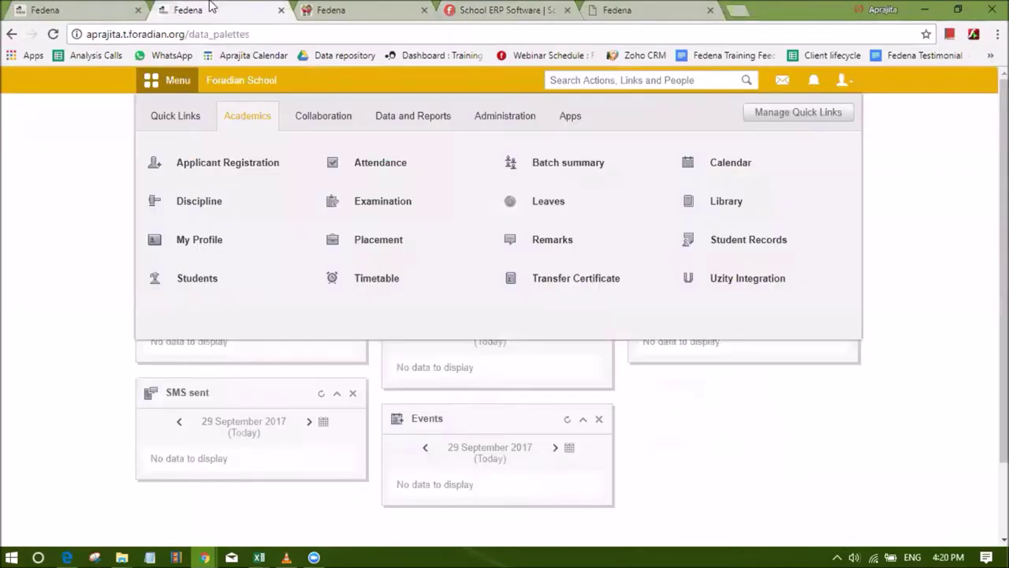
left_click(233, 171)
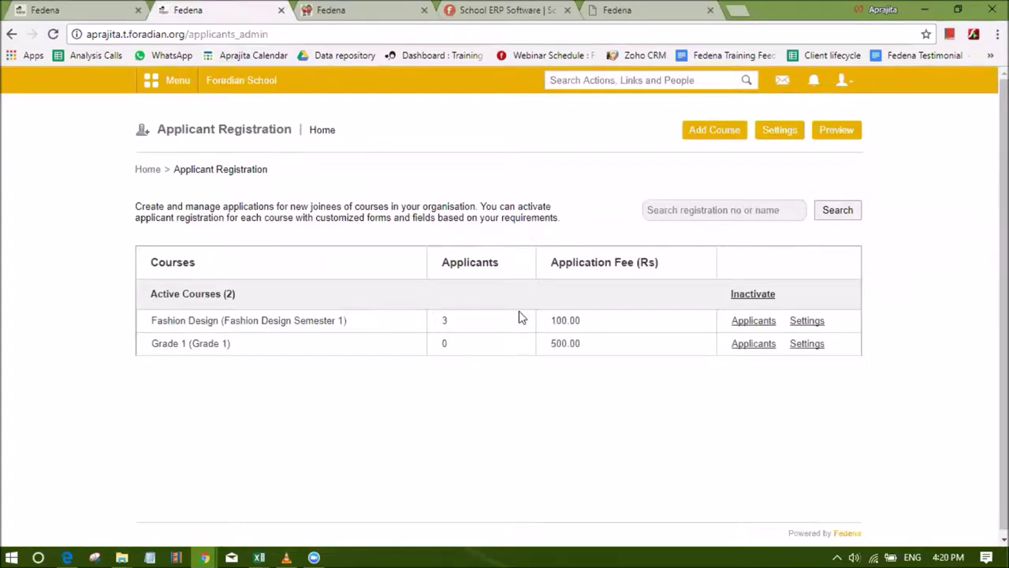
left_click(764, 321)
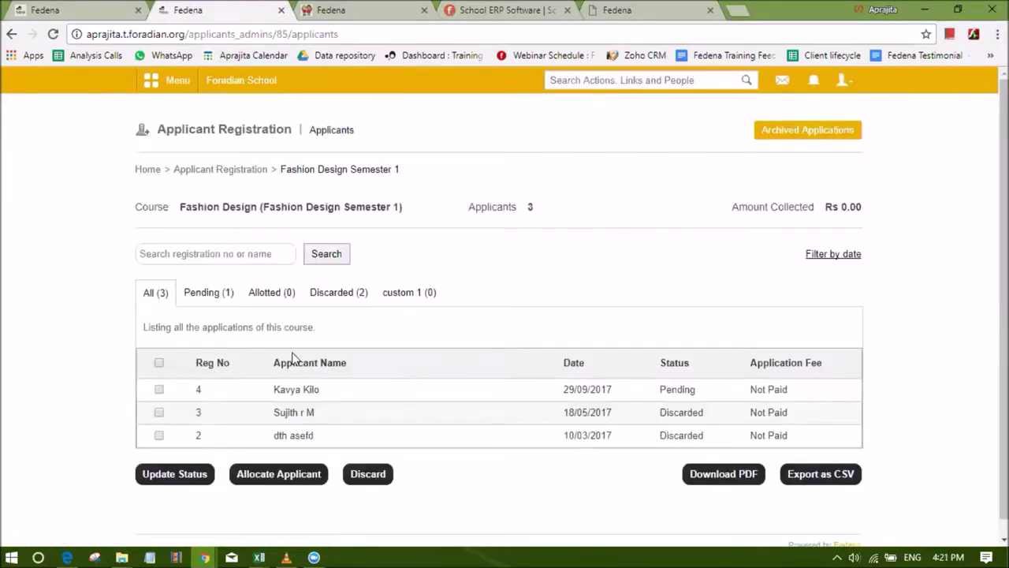
left_click(285, 391)
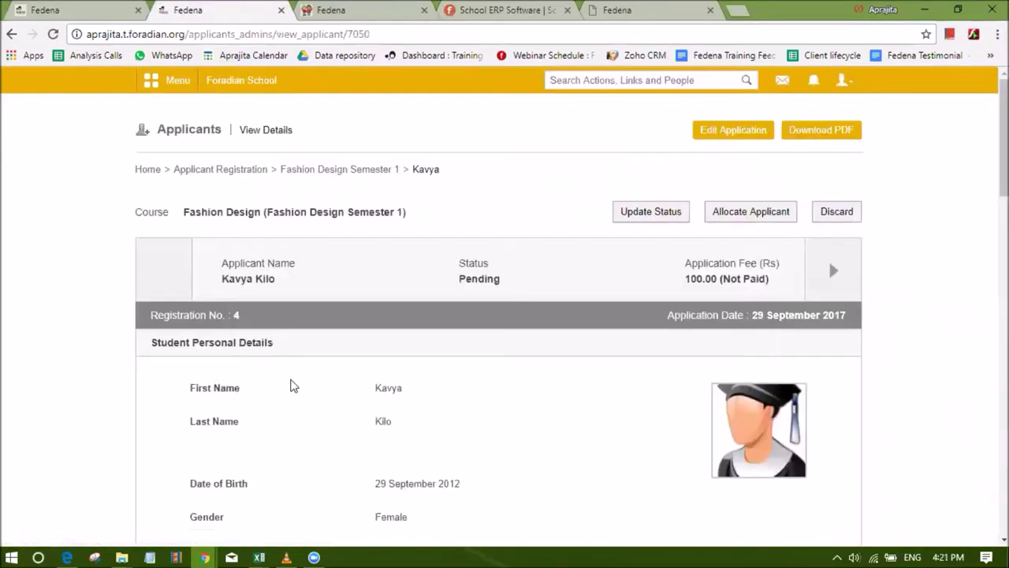
scroll(295, 370, "down", 1)
scroll(298, 361, "up", 1)
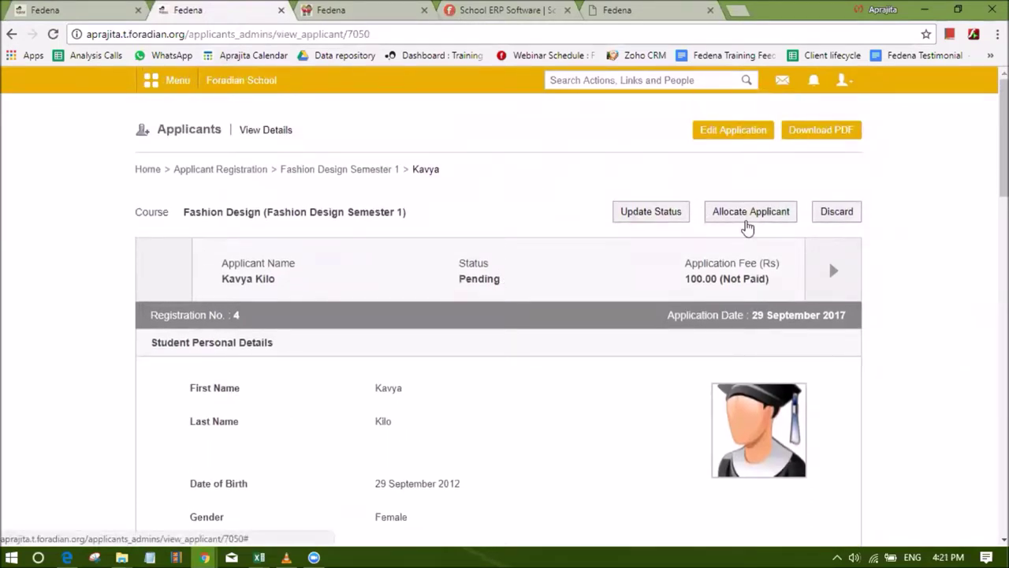
Reload the public applicant registration page and open the new applicant form for the Fashion Design course
left_click(85, 7)
left_click(235, 35)
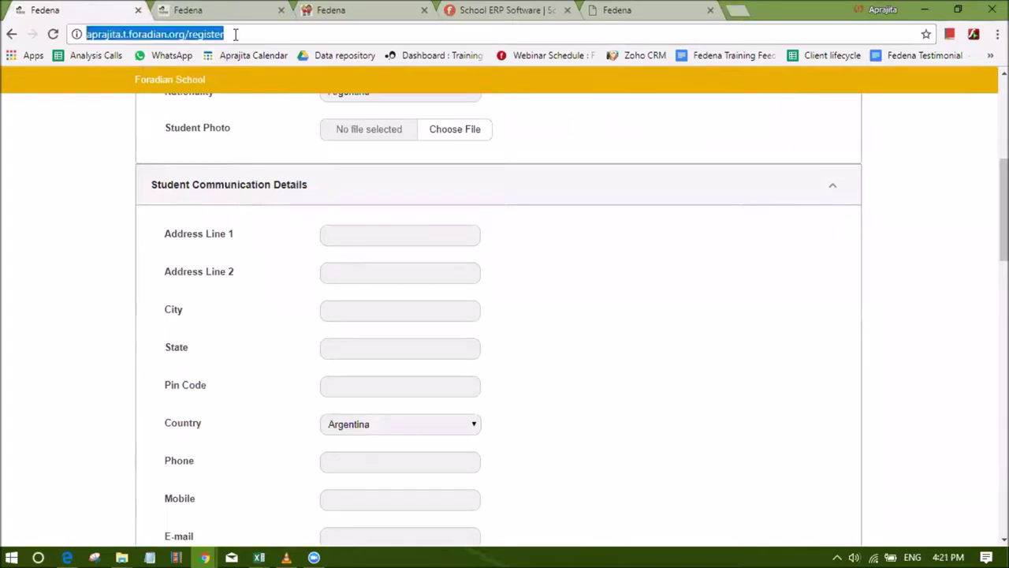
key("Return")
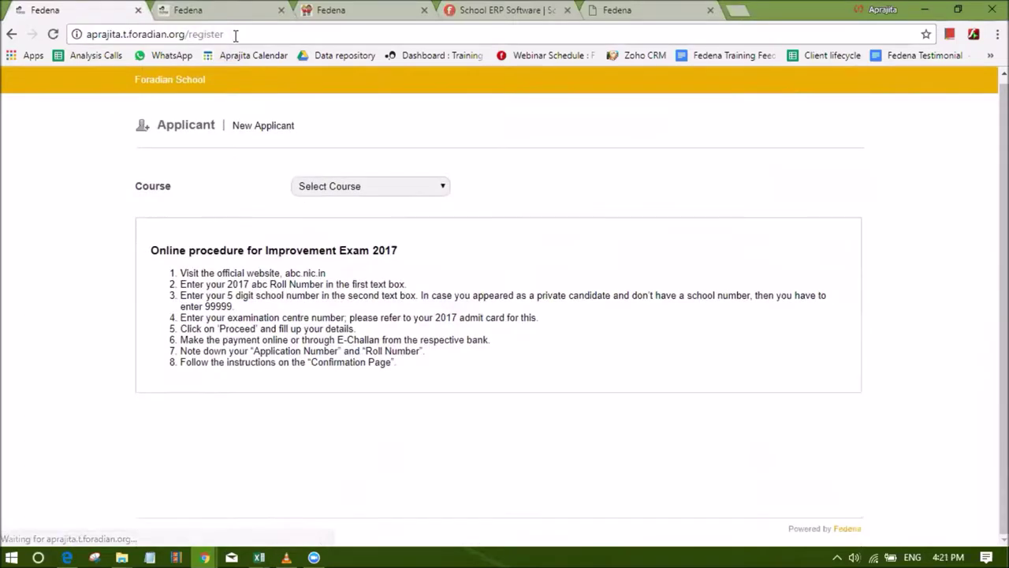
left_click(335, 183)
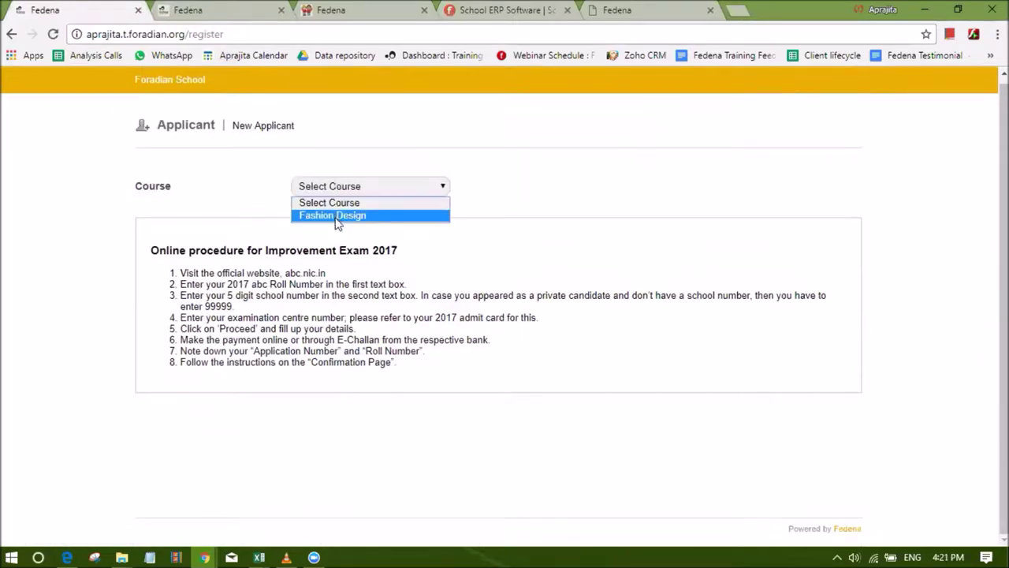
left_click(336, 217)
left_click(193, 230)
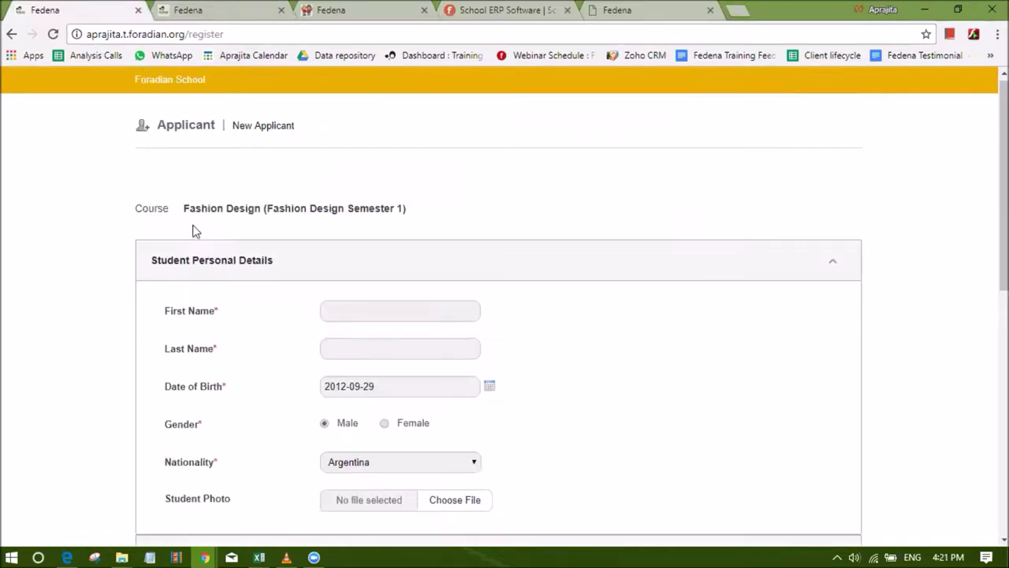
scroll(209, 245, "down", 1)
scroll(216, 253, "up", 1)
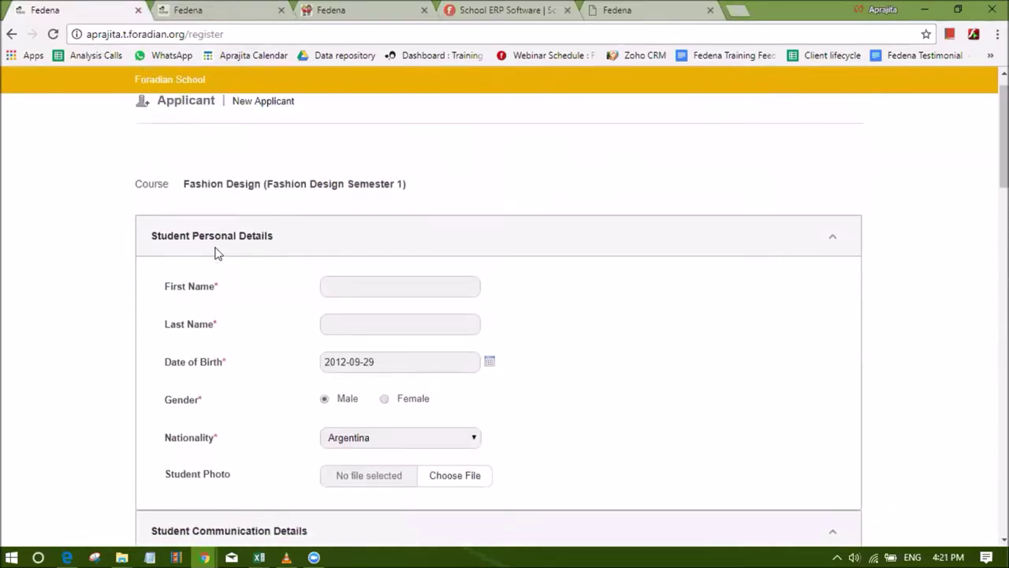
Return to Foradian School's admin pages, open a new Custom Imports template form and display the available models
left_click(259, 8)
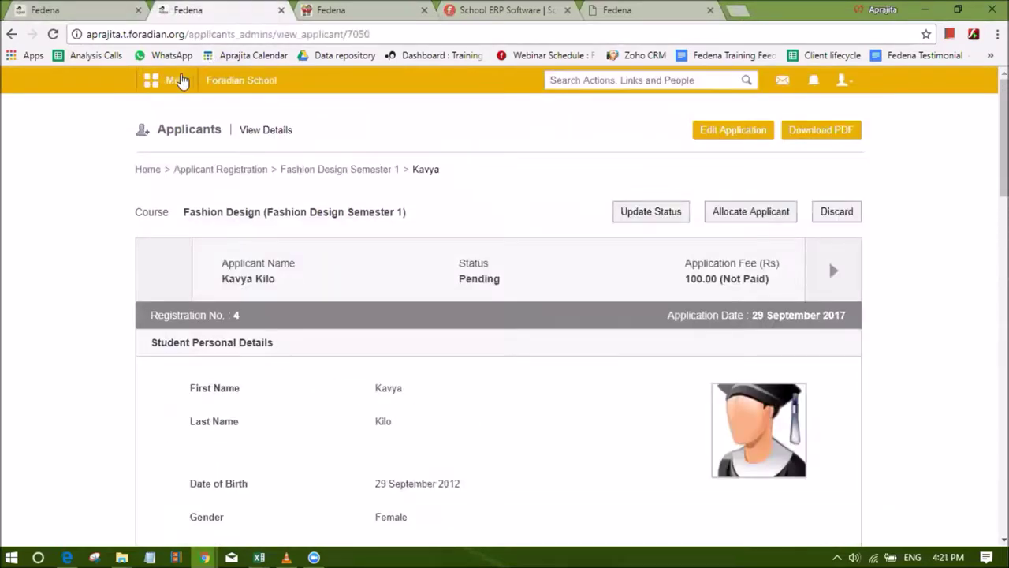
left_click(180, 81)
left_click(396, 118)
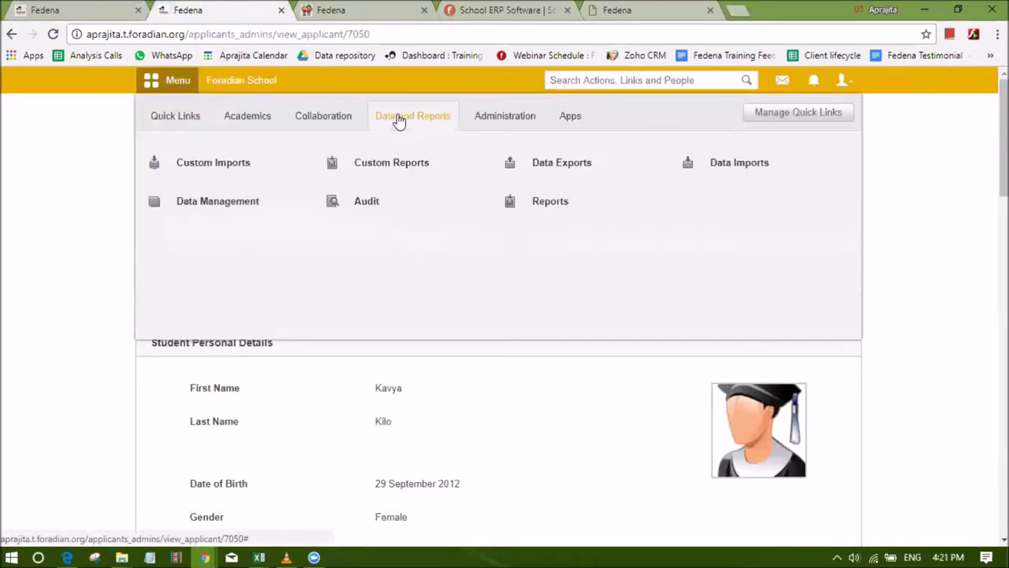
left_click(241, 171)
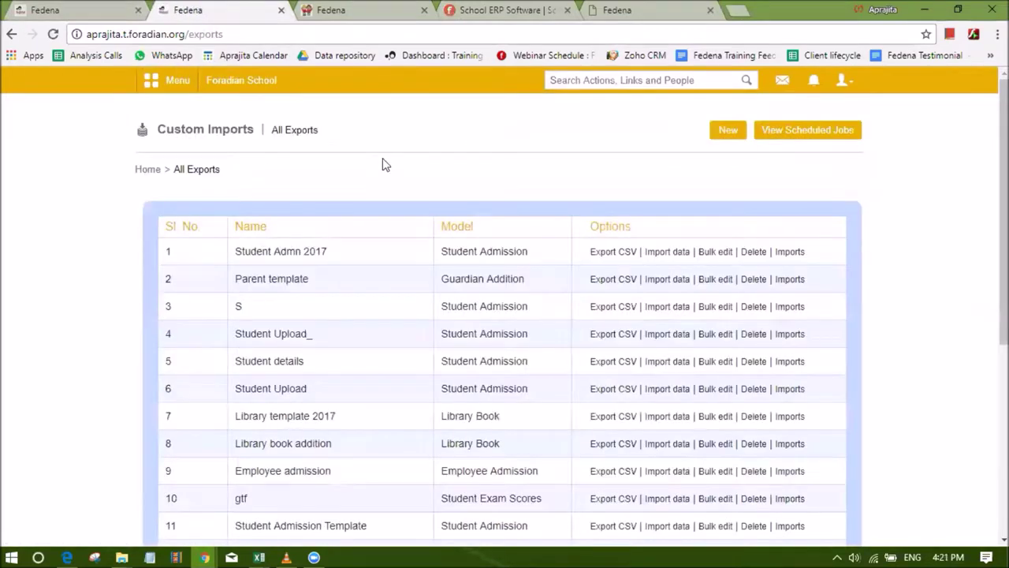
left_click(727, 130)
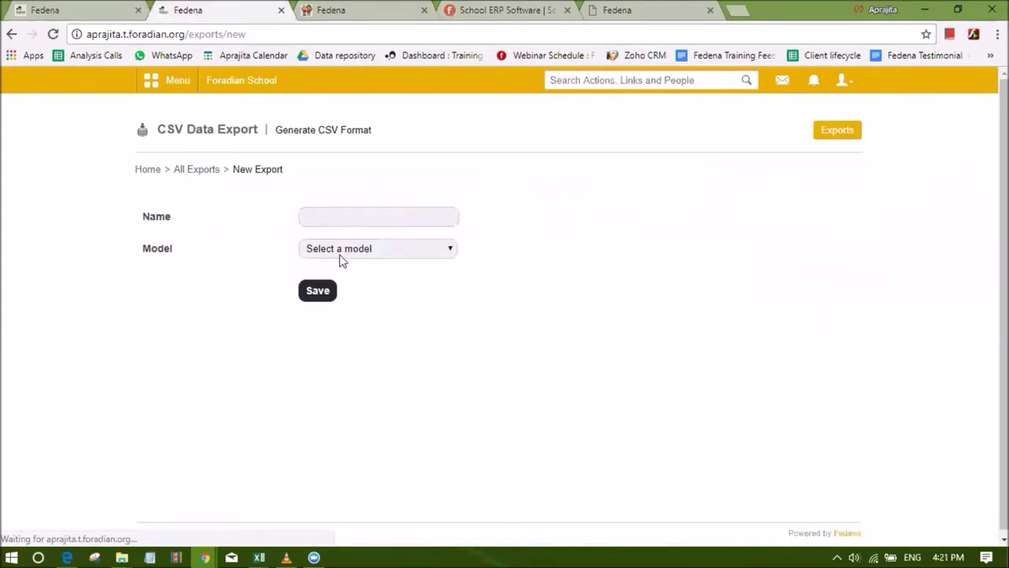
left_click(341, 252)
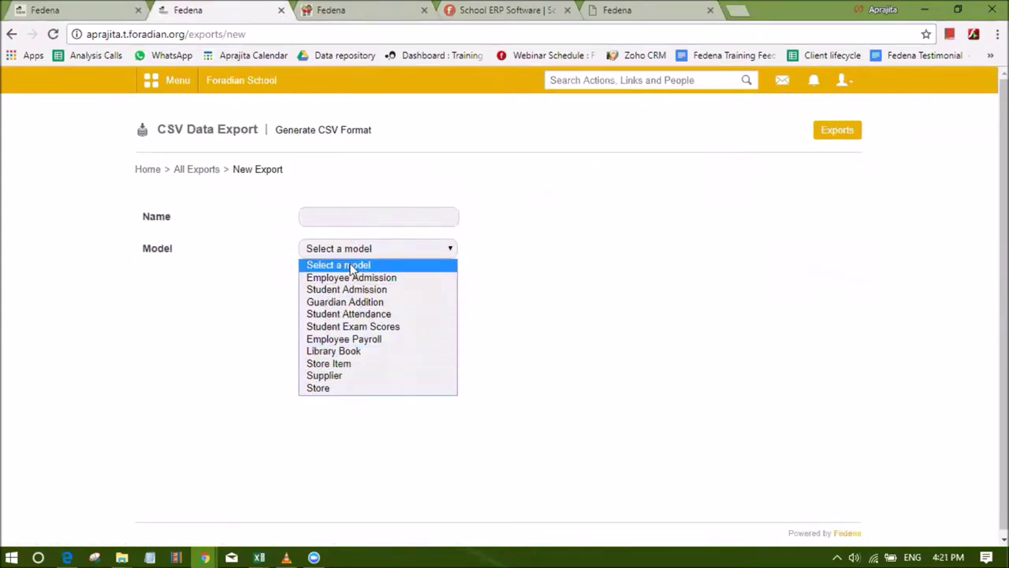
Switch to Excel to examine the employee template's columns and records, and return to the Custom Imports list in Fedena
left_click(261, 555)
left_click(316, 511)
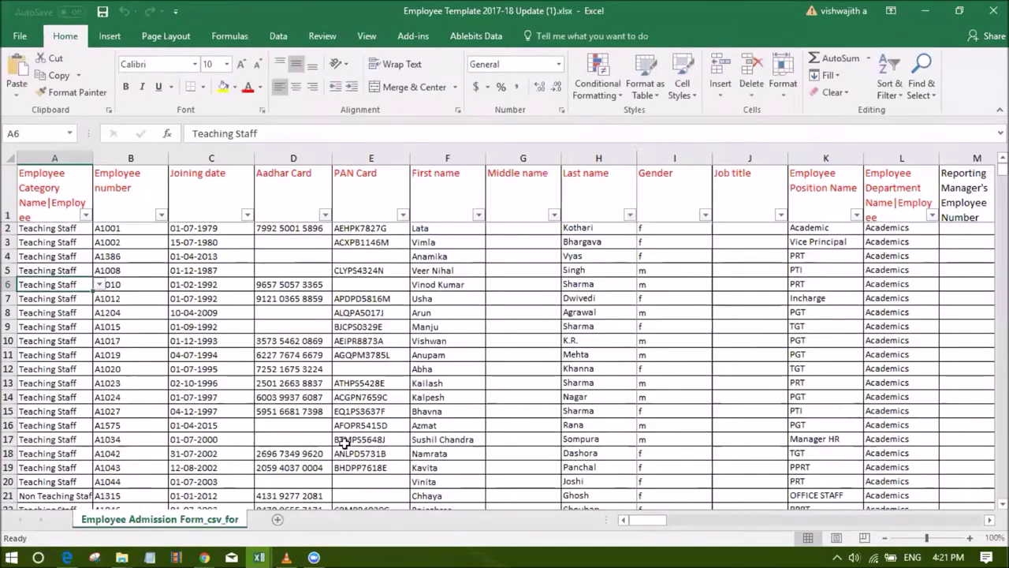
scroll(345, 443, "down", 6)
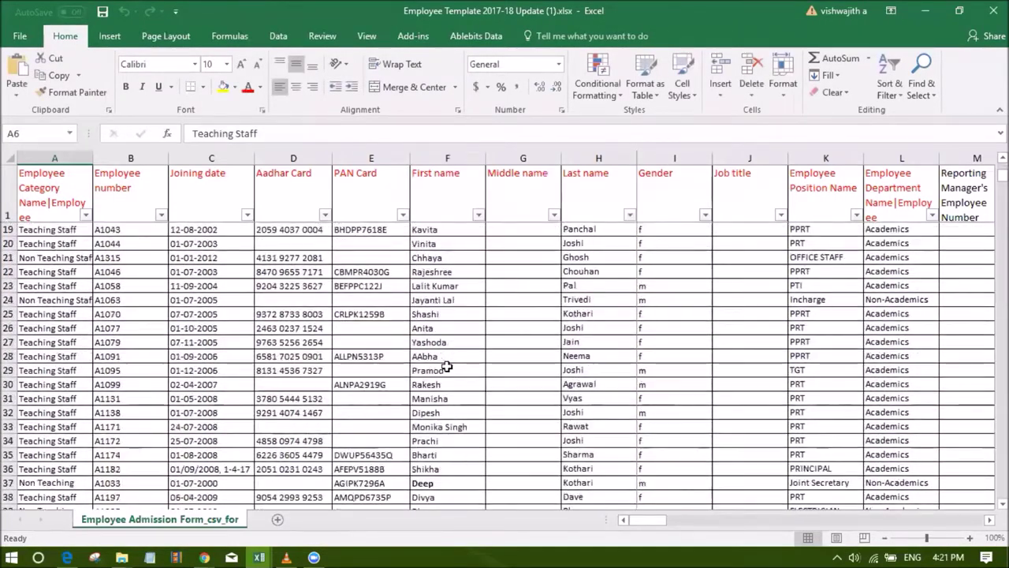
left_click(924, 11)
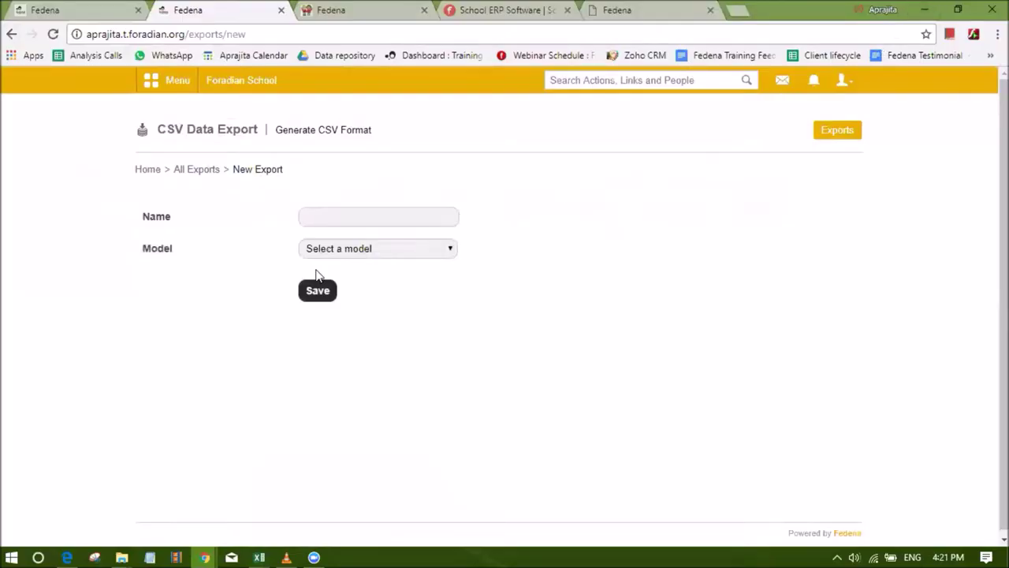
left_click(201, 171)
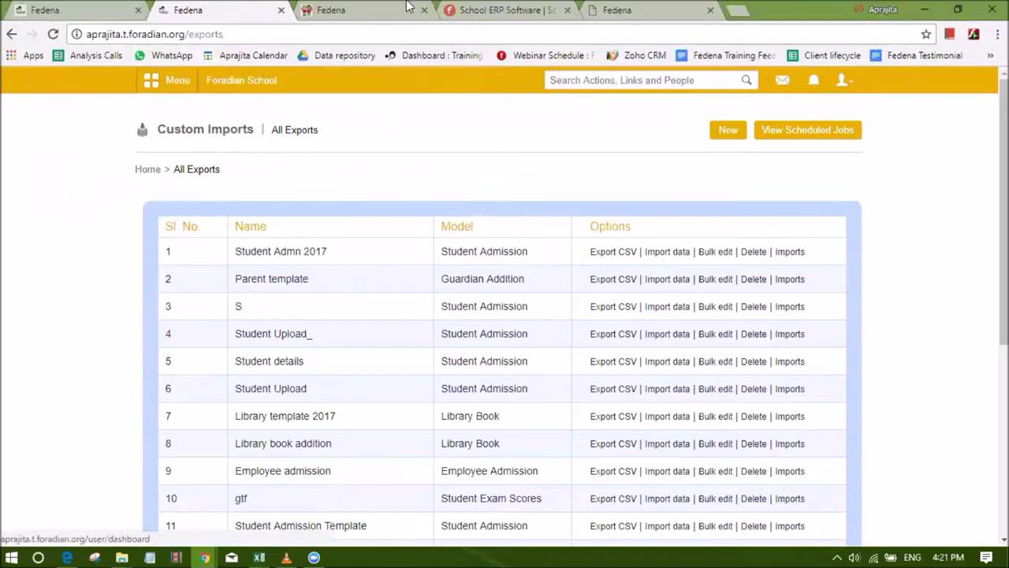
Examine the Immediate Contact Details custom report of New Look Central School through the end of its first page
left_click(614, 8)
left_click(361, 165)
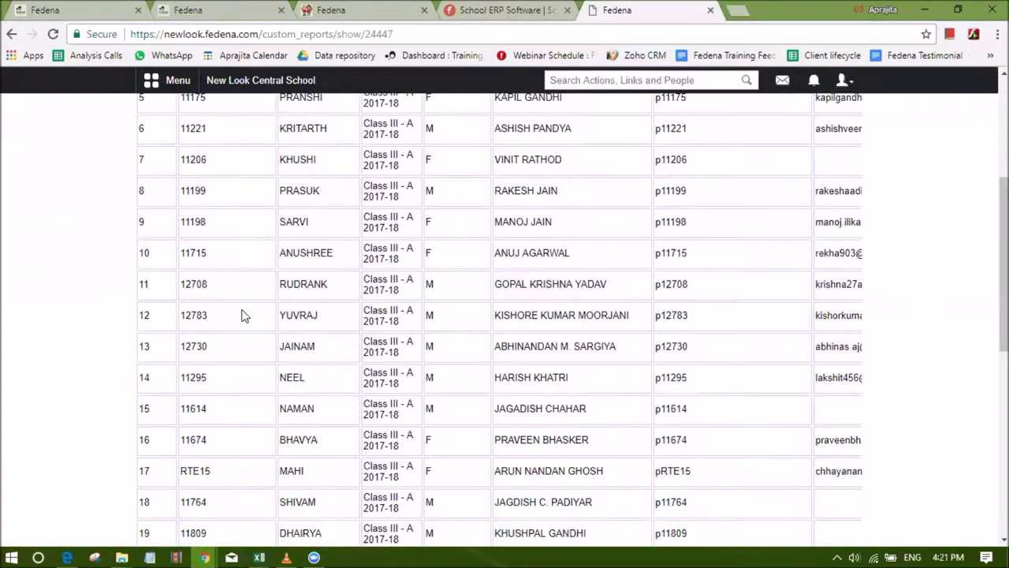
scroll(242, 315, "down", 1)
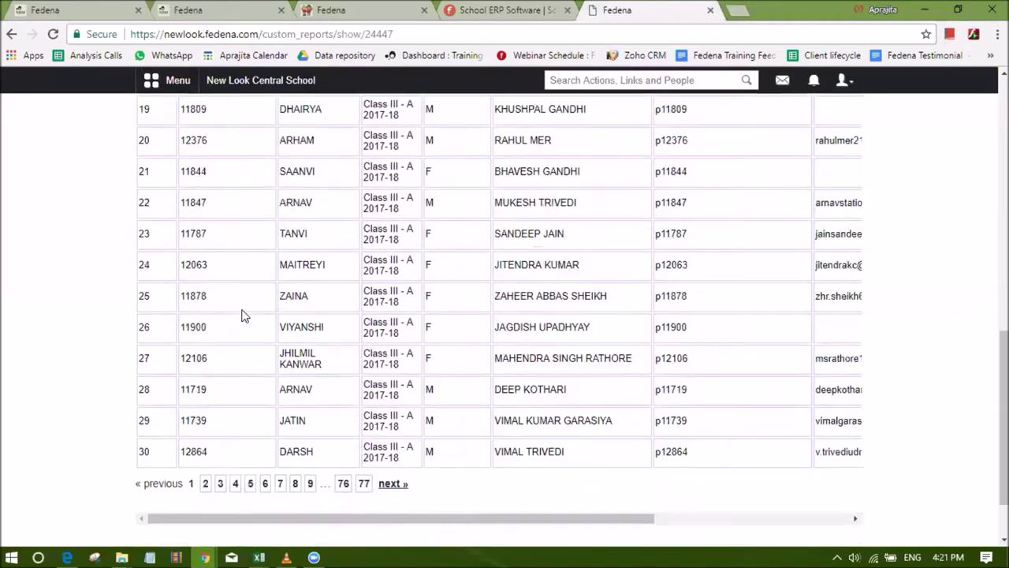
scroll(242, 315, "up", 7)
scroll(597, 232, "up", 2)
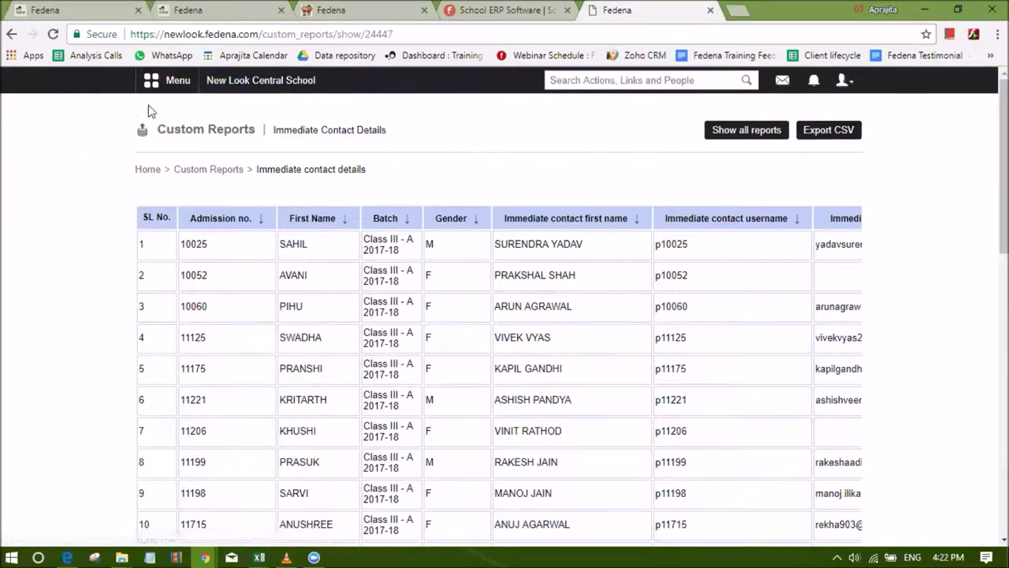
Go back to the Foradian School site and open its Data Exports list
left_click(240, 6)
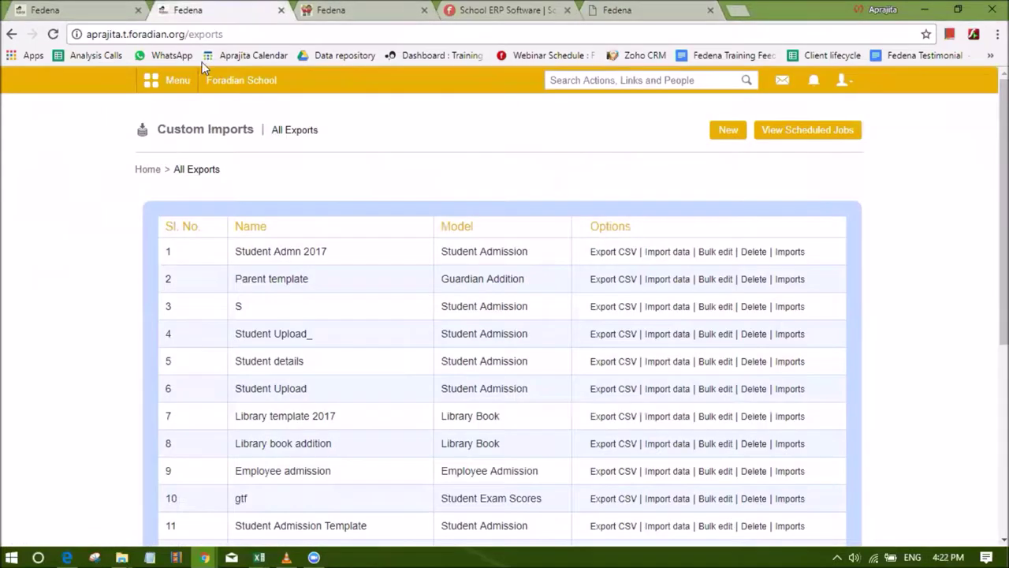
left_click(180, 83)
left_click(422, 124)
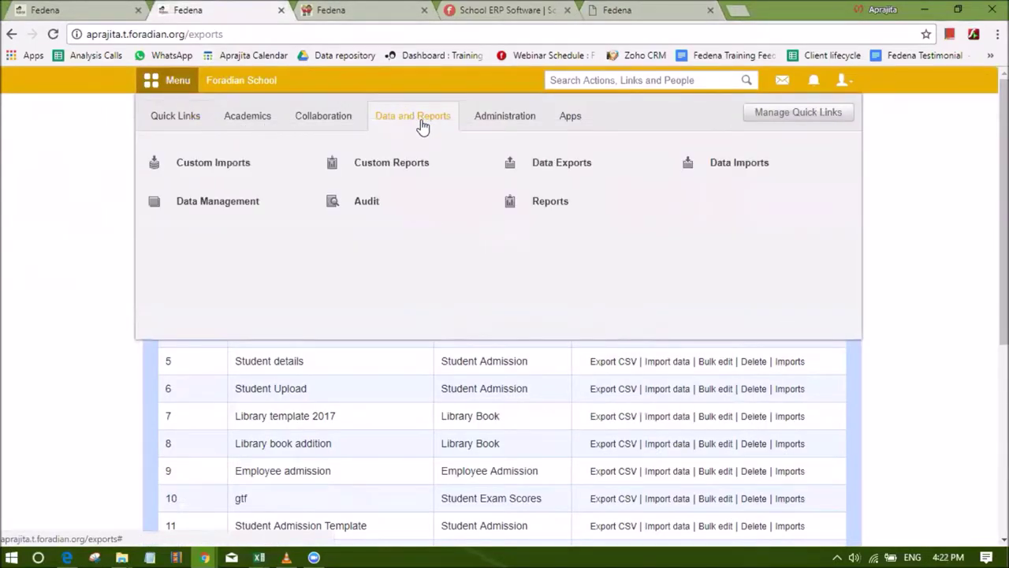
left_click(530, 165)
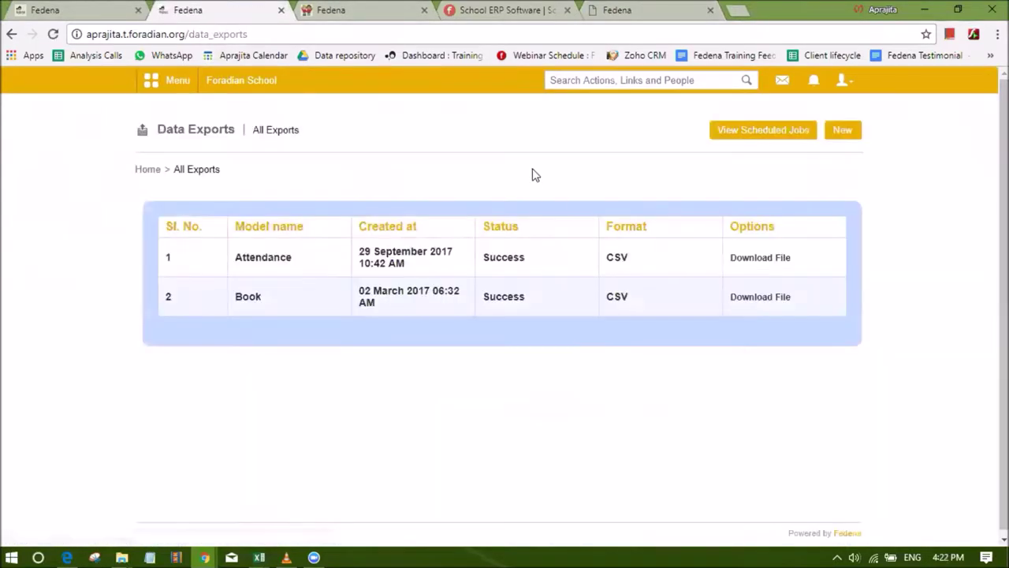
Download the Book export's CSV file, view it in Excel and return to the Data Exports list
left_click_drag(236, 257, 292, 269)
left_click(733, 298)
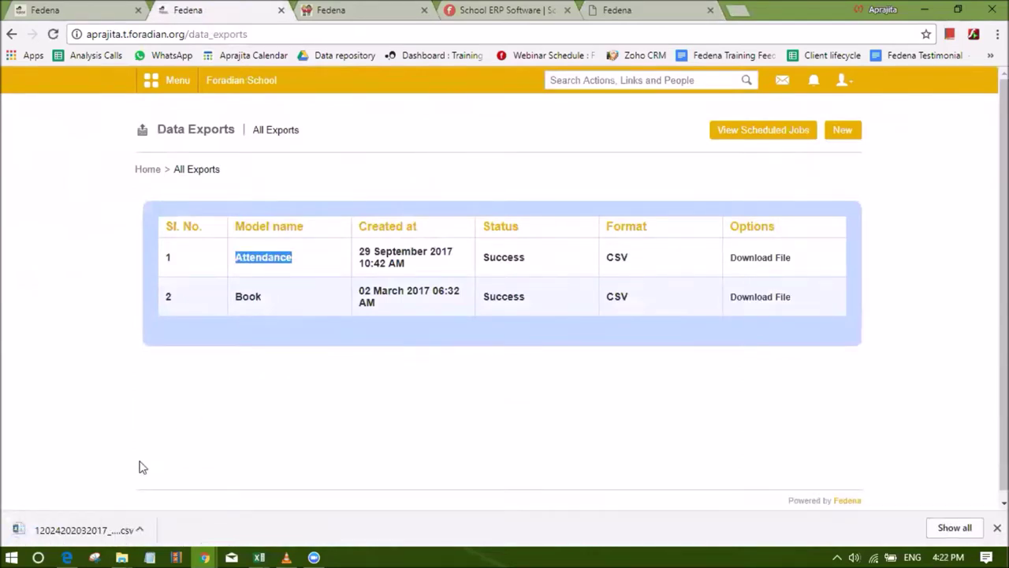
left_click(75, 529)
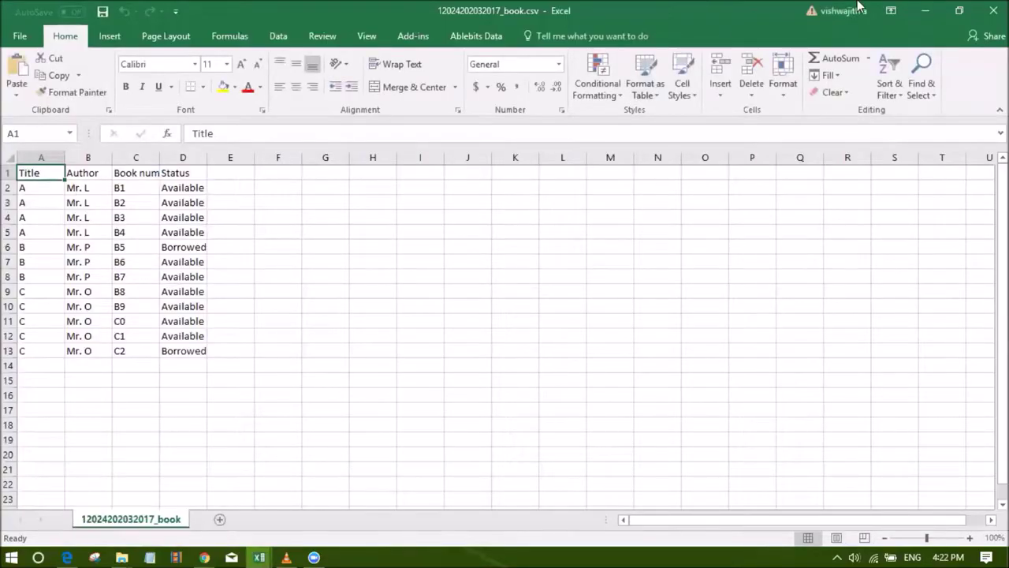
left_click(924, 11)
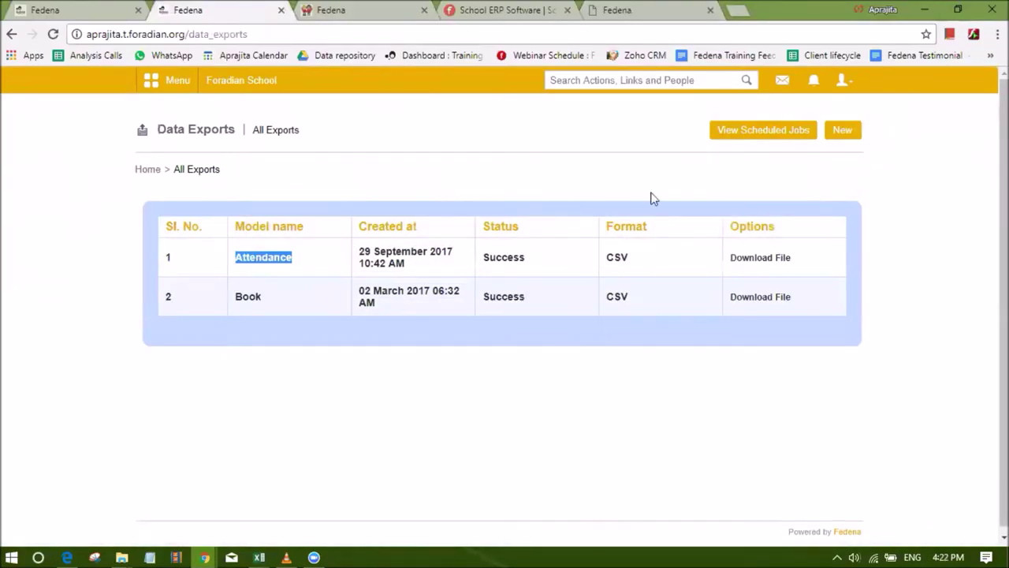
Start a new data export and view its available file formats
left_click(842, 130)
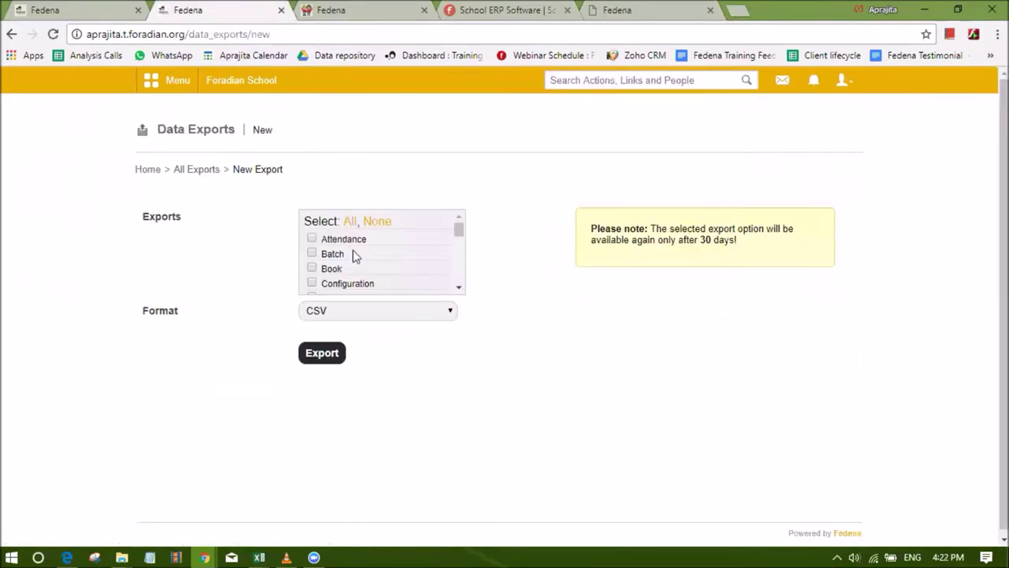
left_click(355, 309)
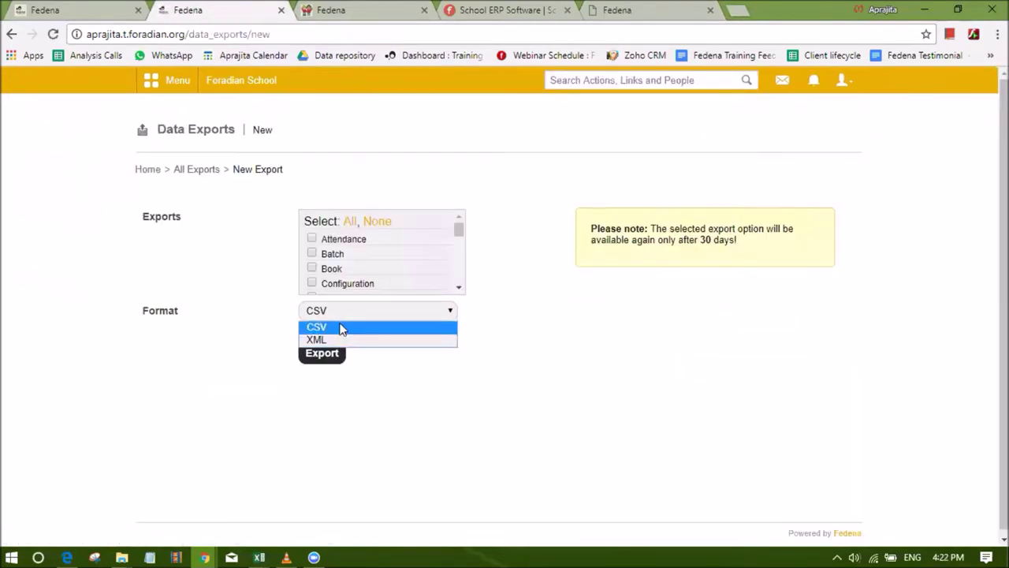
Go to the Finance module's Fees page and open Fee Imports
left_click(174, 80)
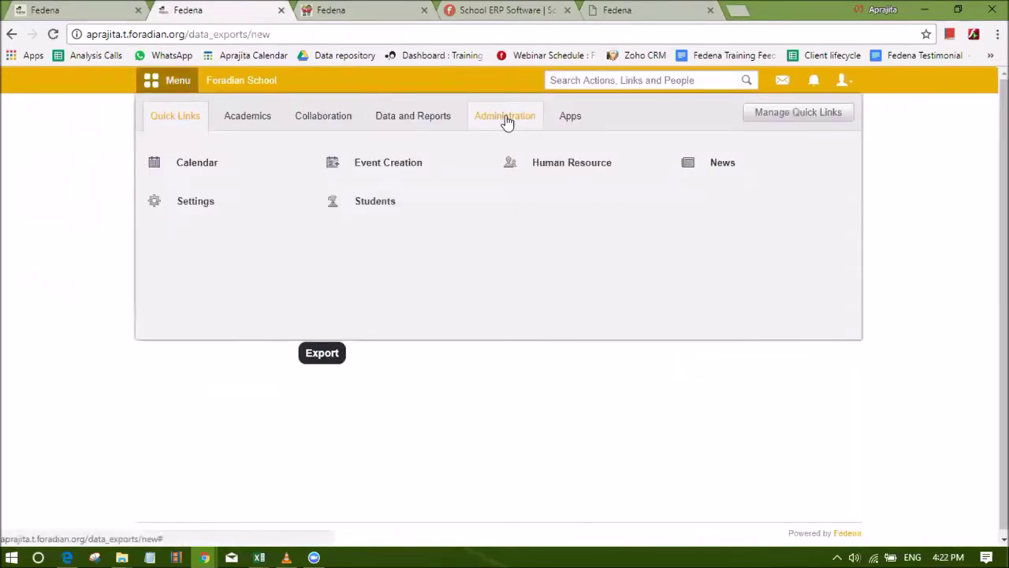
left_click(505, 116)
mouse_move(207, 167)
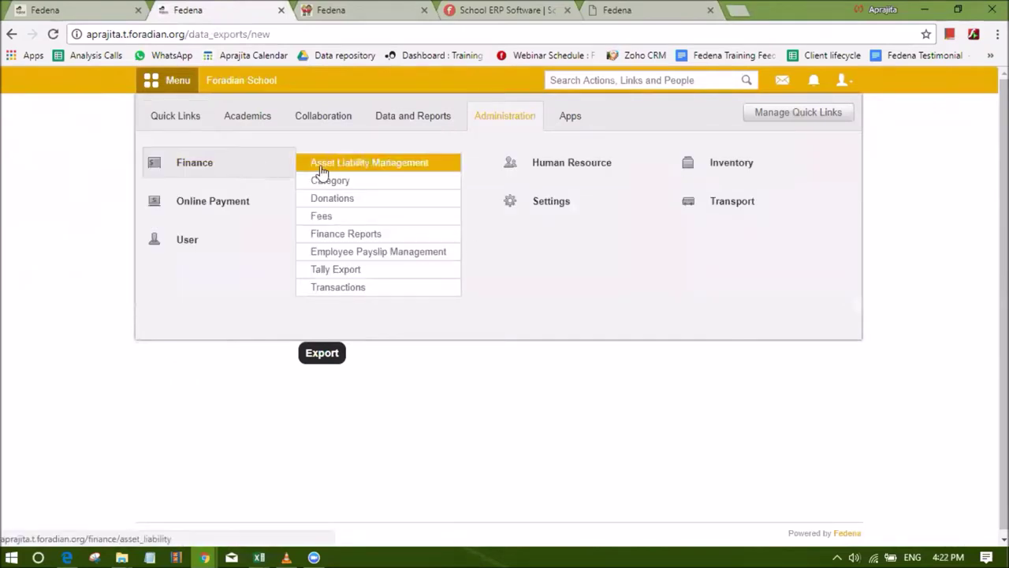
left_click(354, 224)
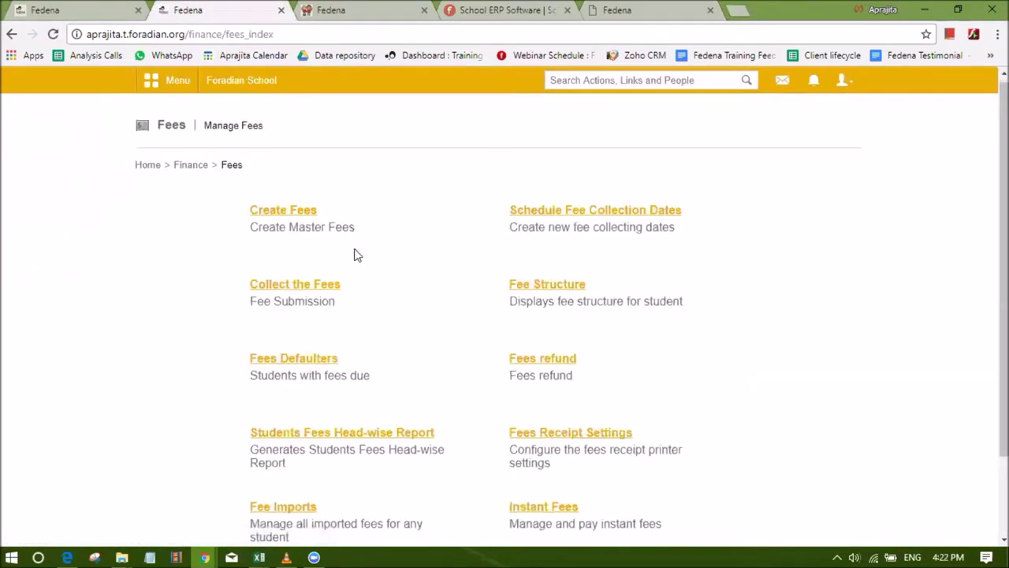
scroll(354, 310, "down", 2)
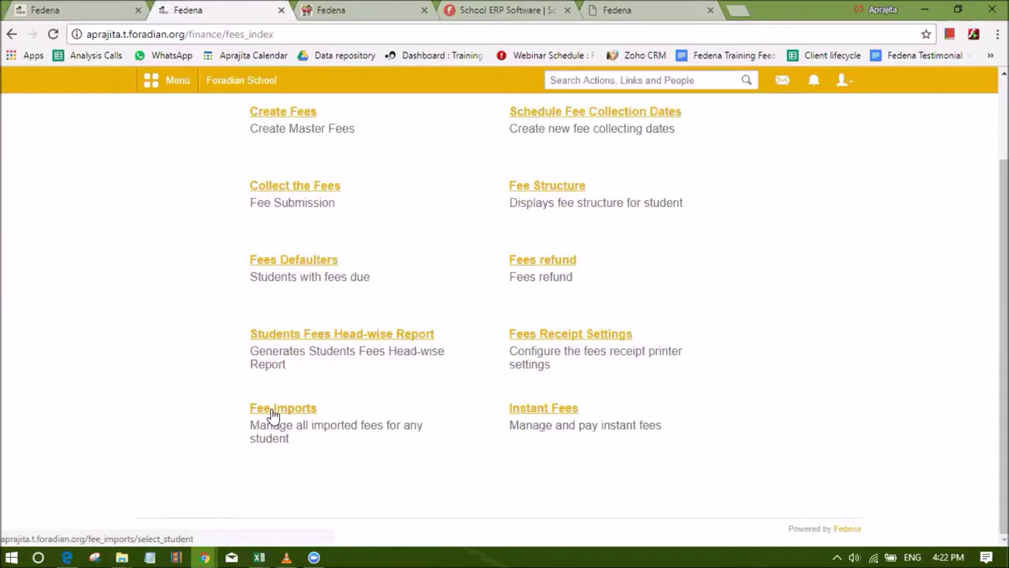
Choose batch G1 - A 2017 - 2018 and assign the selected fee collections, including "try", to its student
left_click(516, 216)
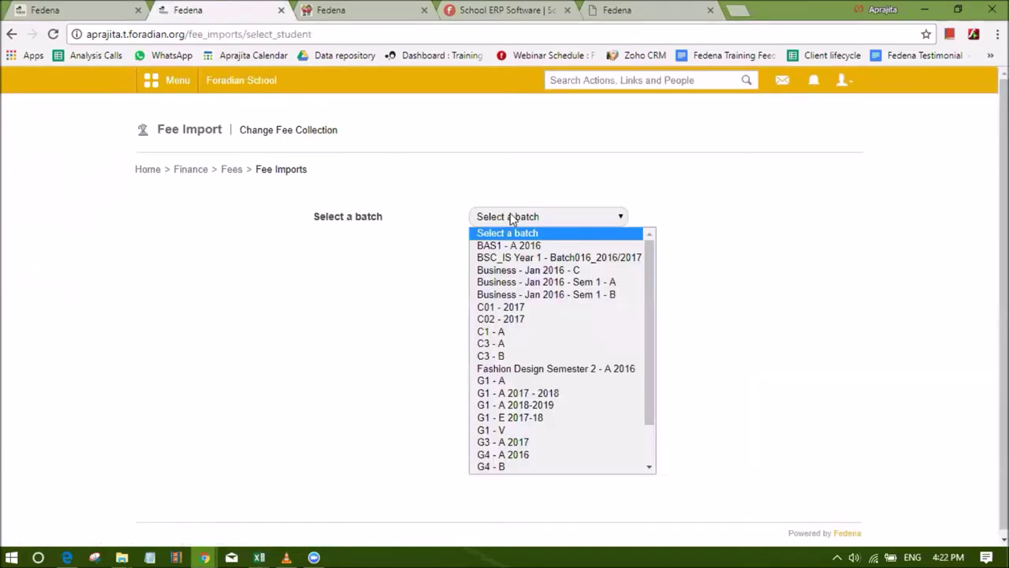
scroll(499, 377, "down", 2)
left_click(500, 344)
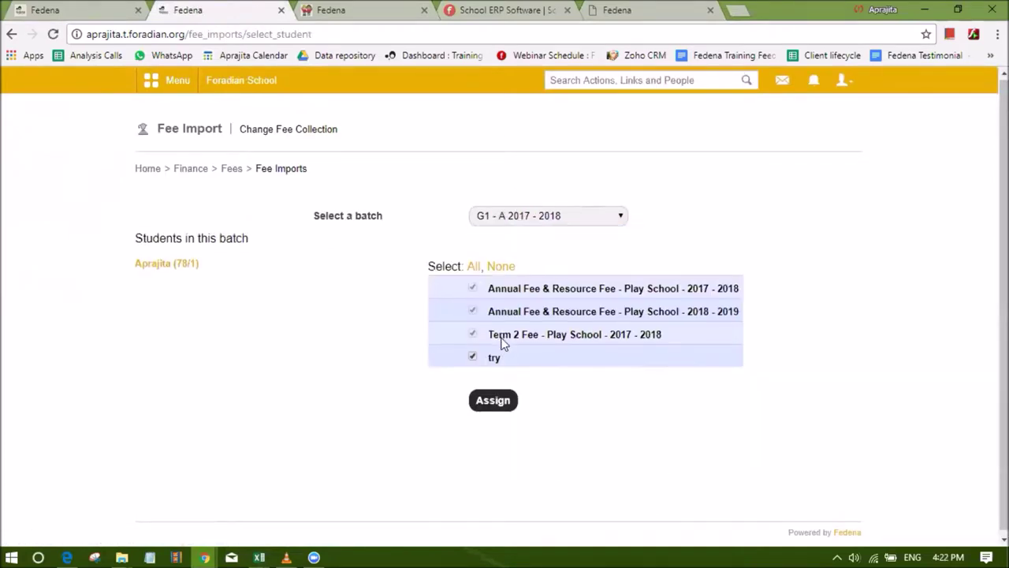
left_click(502, 400)
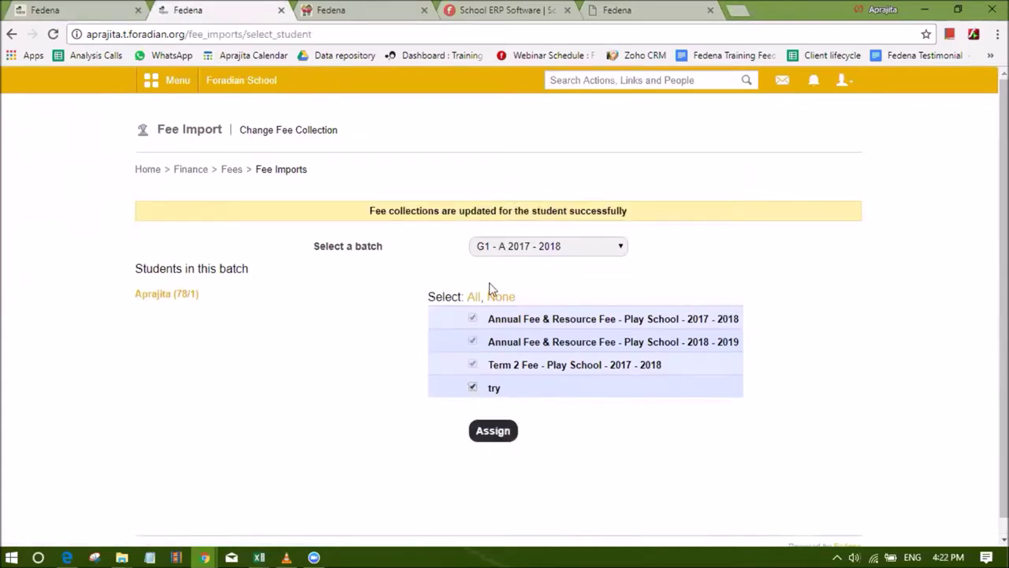
left_click(489, 426)
Open Instant Fees from the Fees page, view the managed fee categories and return to Instant Fees
left_click(232, 171)
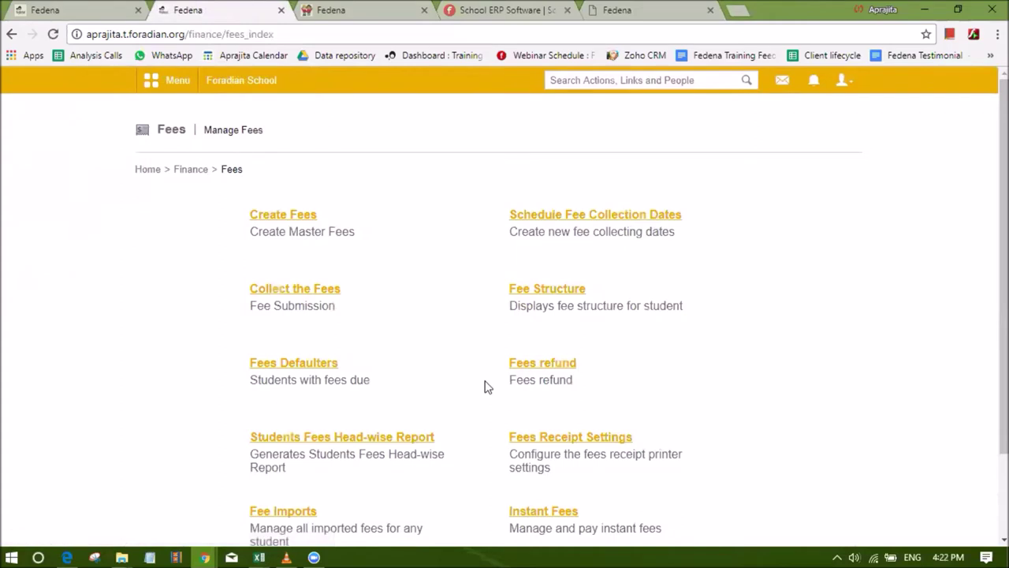
scroll(488, 387, "down", 2)
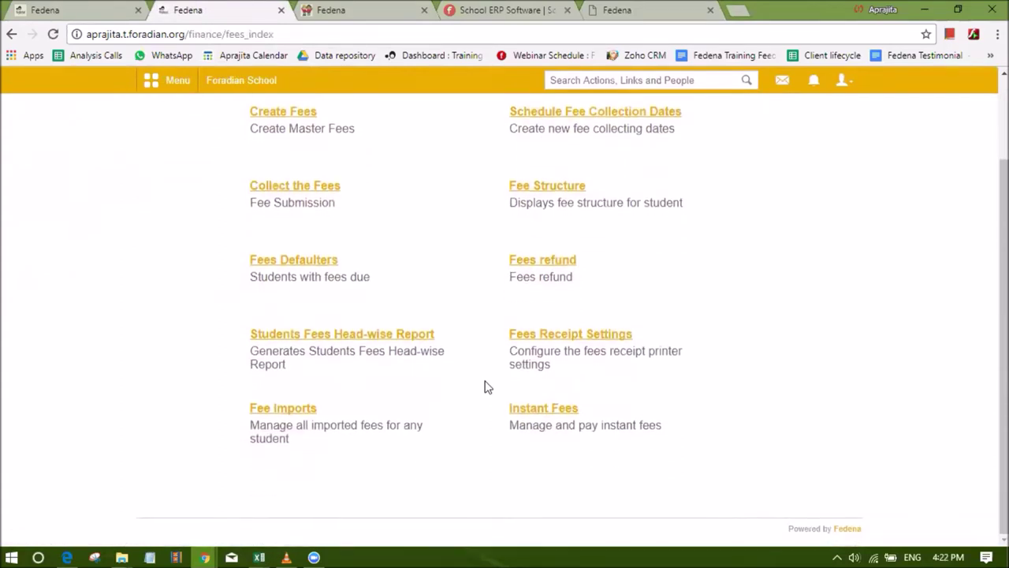
left_click(540, 409)
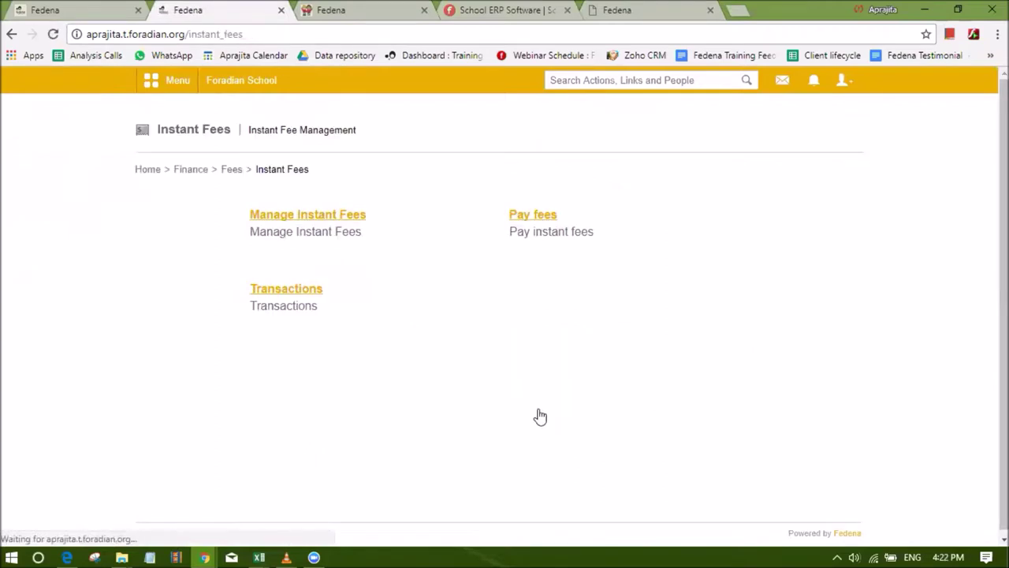
left_click(318, 217)
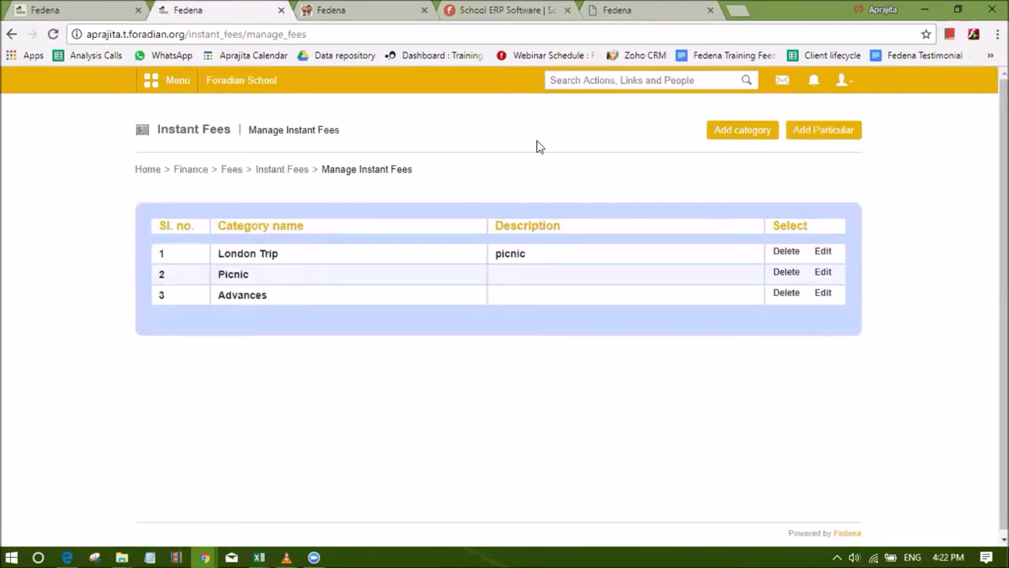
left_click(282, 170)
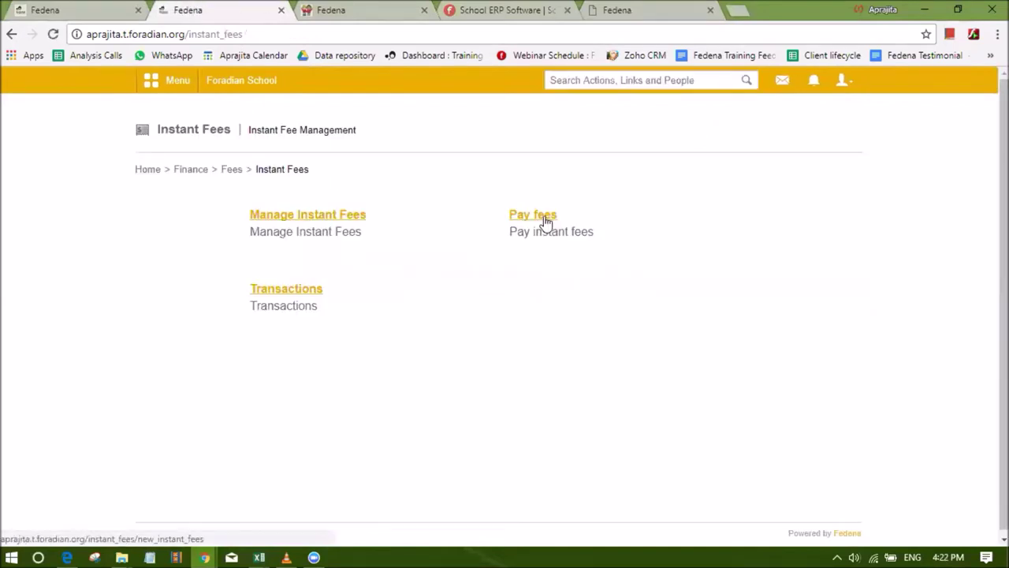
Start an instant fee payment for a student payee and choose the Picnic category
left_click(309, 215)
type("S")
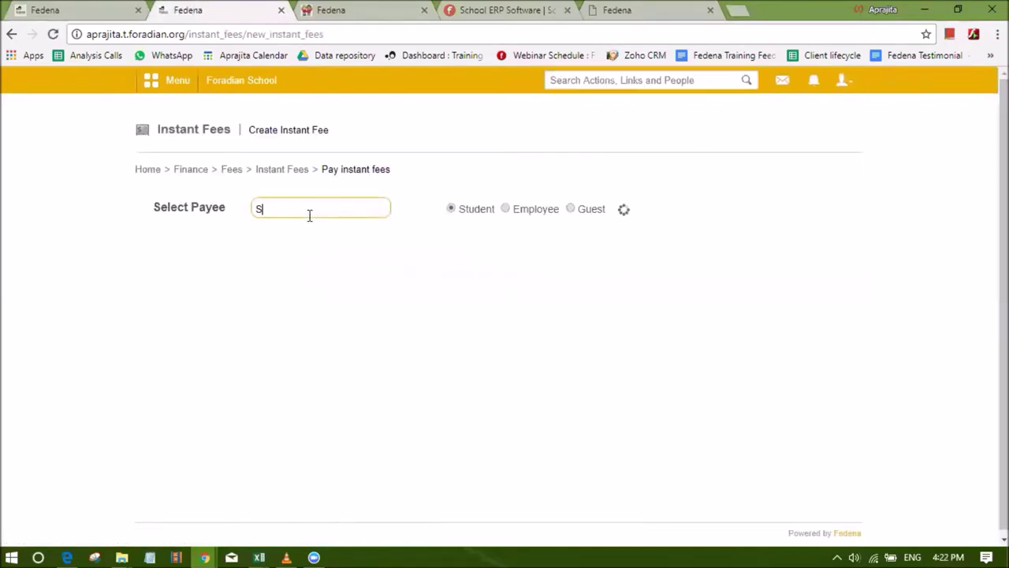
type("12")
left_click(270, 329)
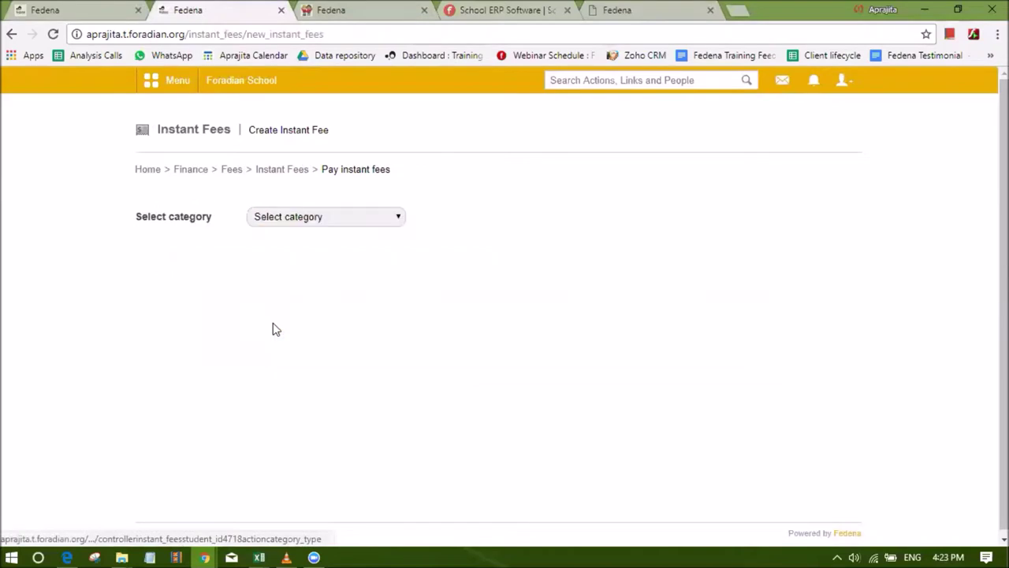
left_click(315, 217)
left_click(286, 257)
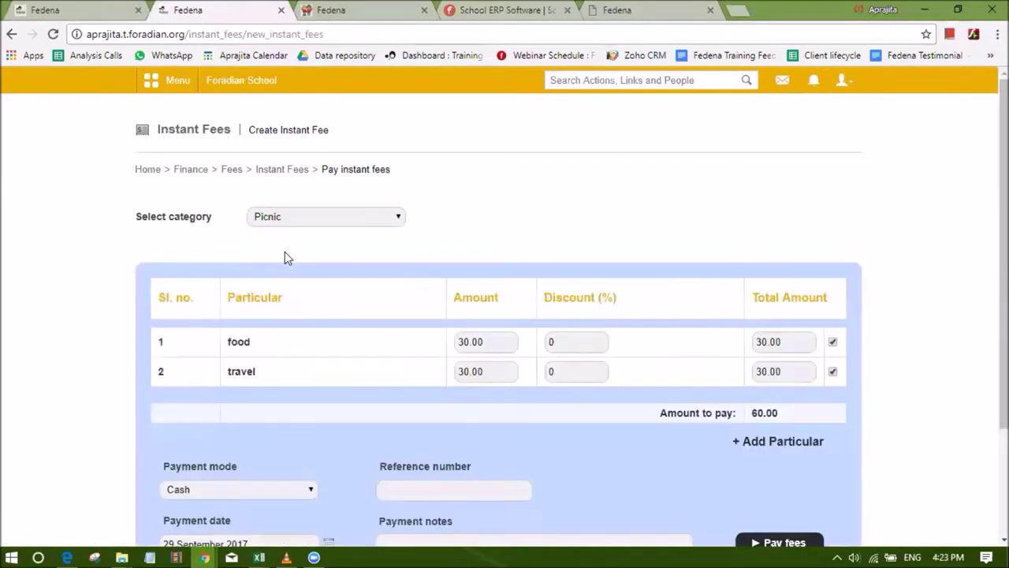
Pay the Picnic instant fee's food and travel particulars in cash, leaving the reference number empty
scroll(364, 321, "down", 3)
left_click(432, 344)
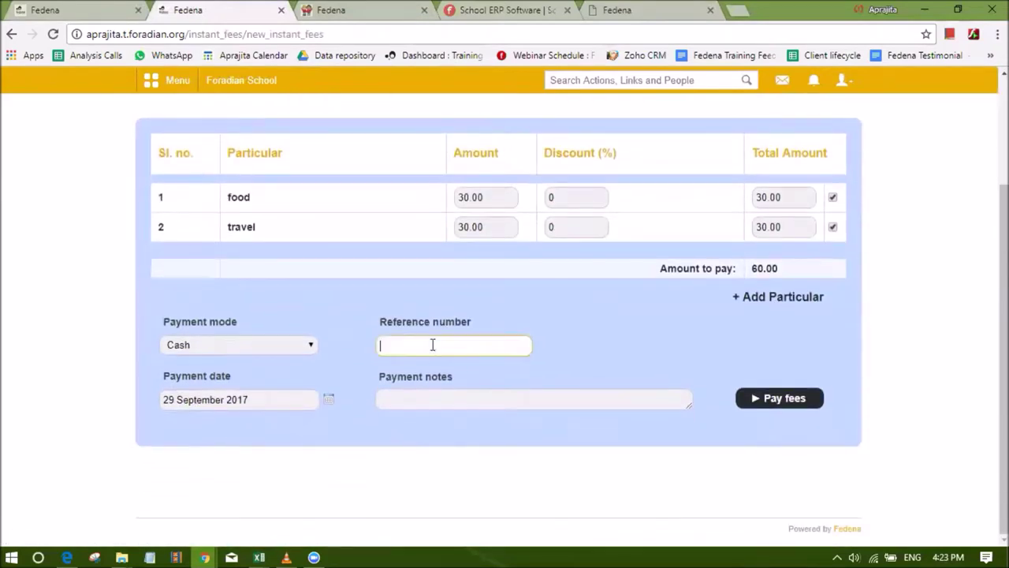
left_click(758, 399)
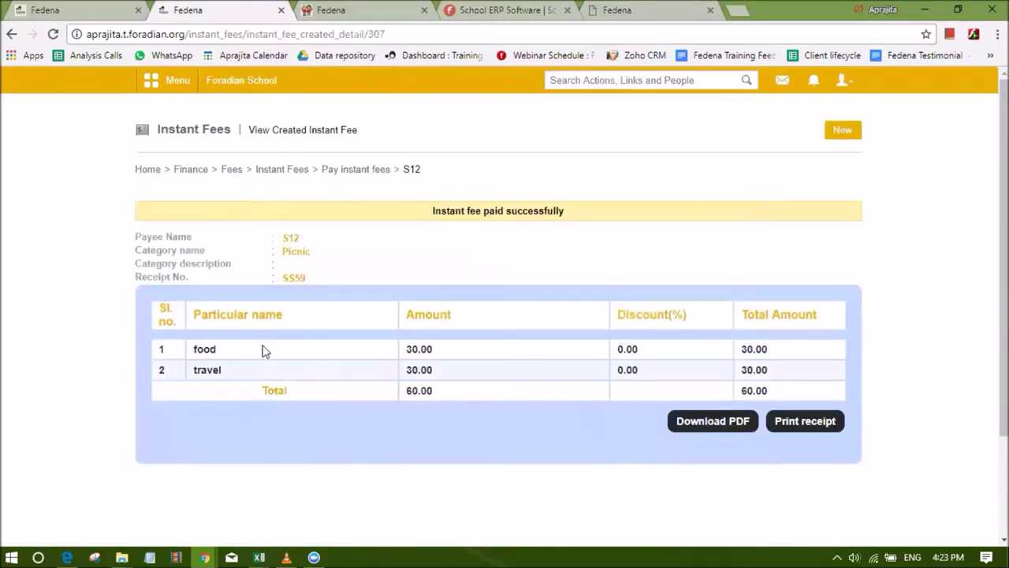
Go to the Examination module's Online Exam section and open the existing online exams page
left_click(150, 81)
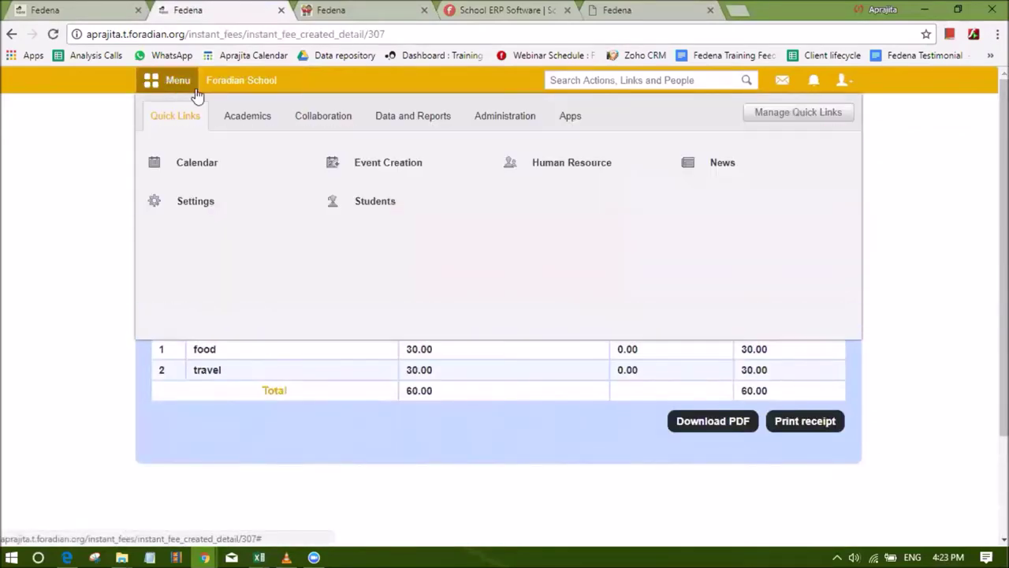
left_click(247, 118)
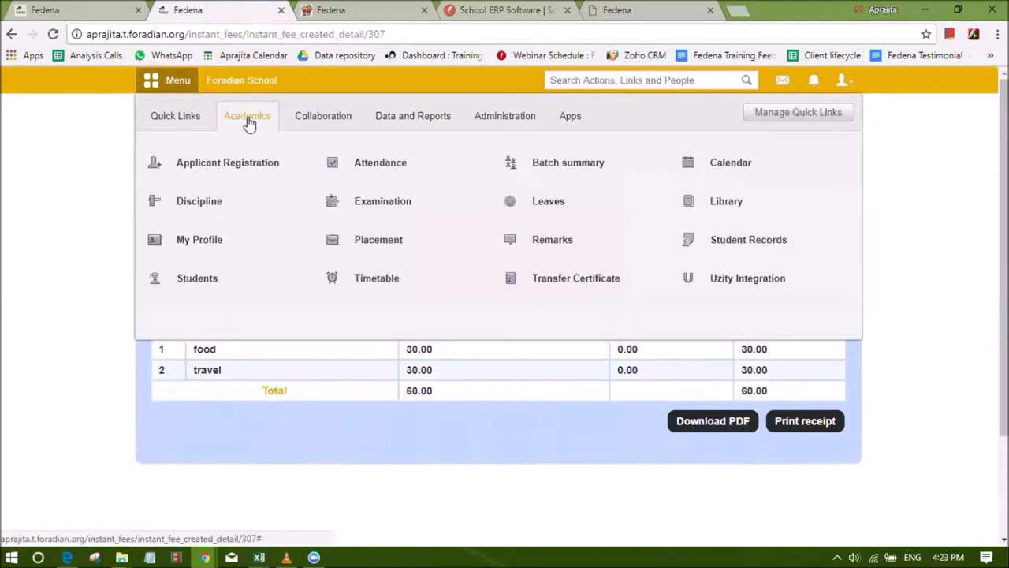
mouse_move(386, 201)
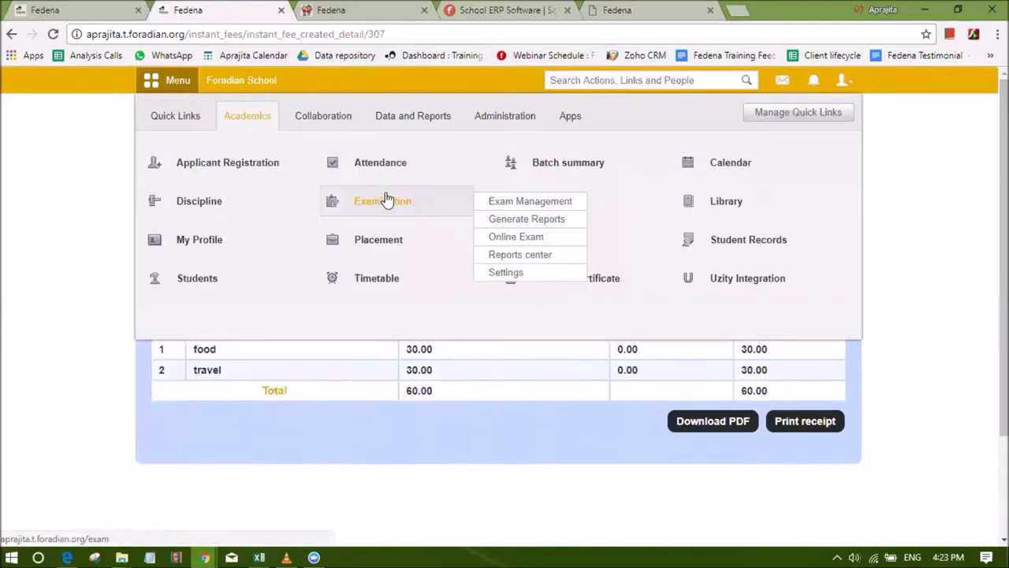
left_click(493, 235)
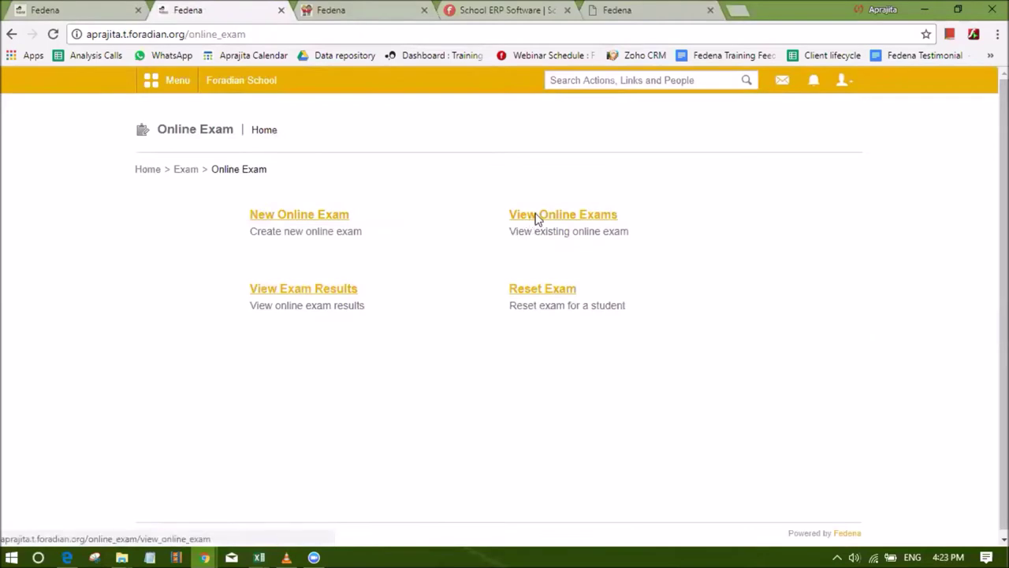
left_click(536, 216)
List the online exams of batch G1 - A 2017 - 2018 and open the Pretest exam's details
left_click(307, 221)
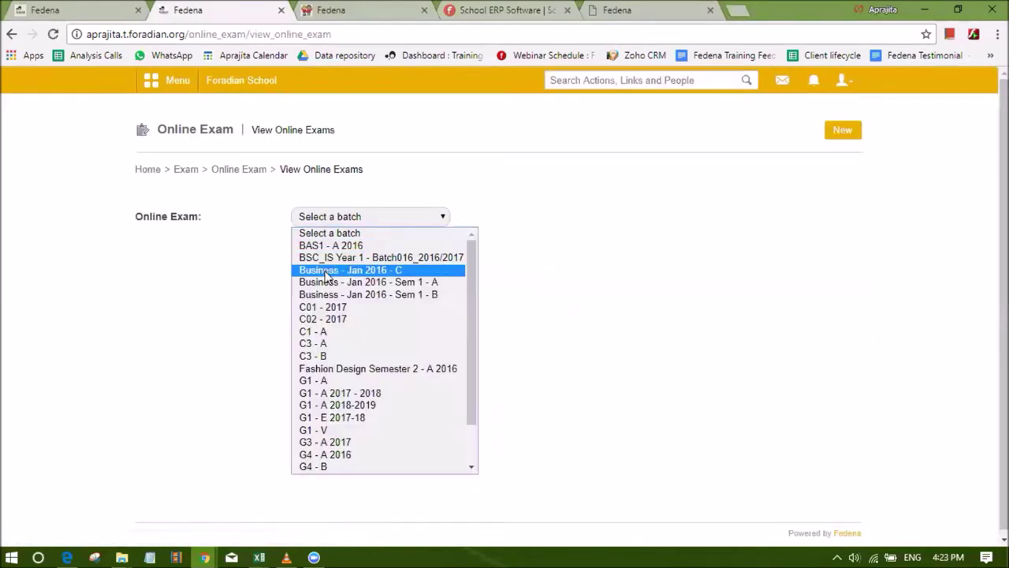
left_click(326, 398)
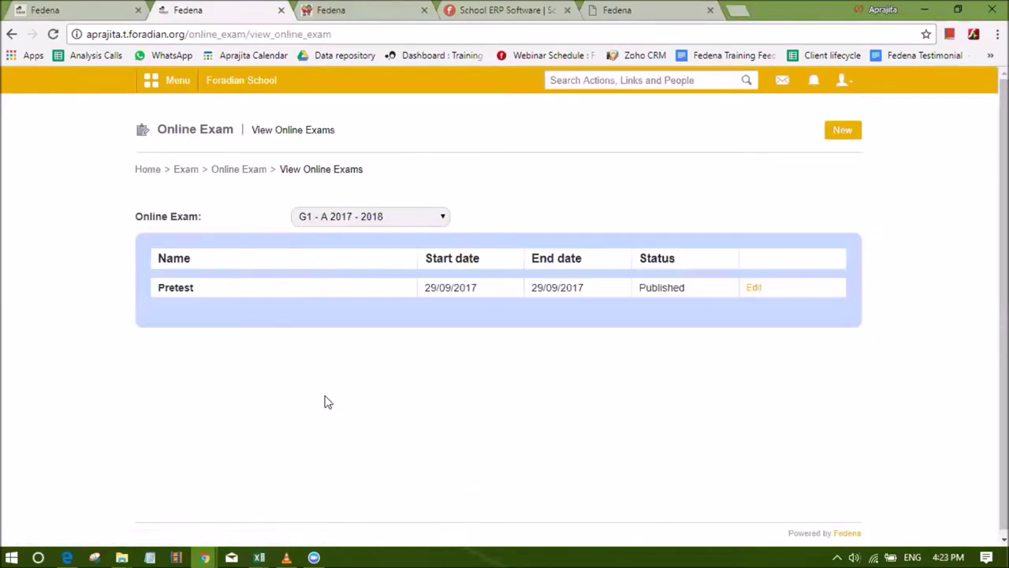
left_click(175, 288)
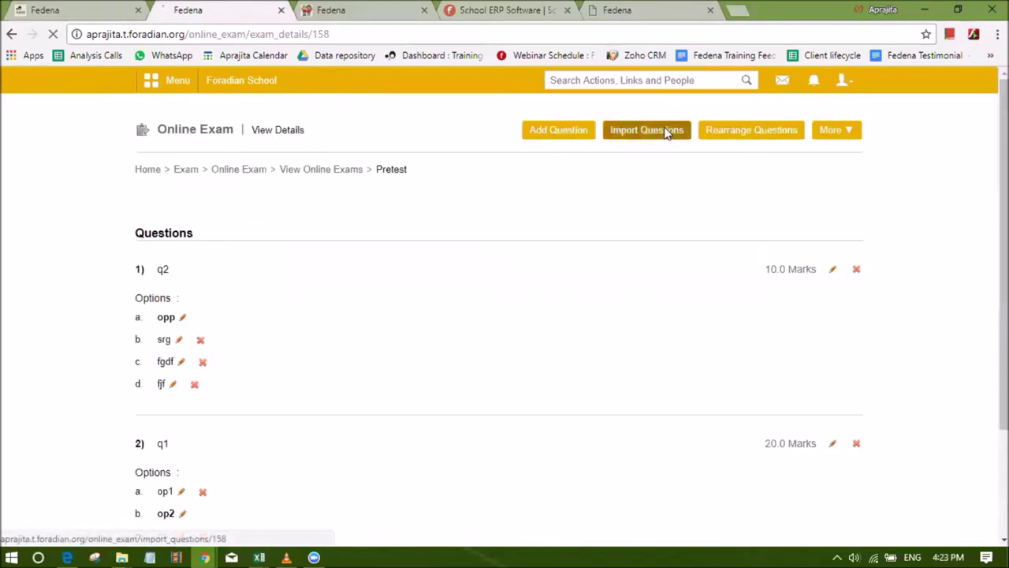
Import the general objective question "fdpgjm" into the Pretest exam with 20 marks
left_click(664, 132)
left_click(189, 356)
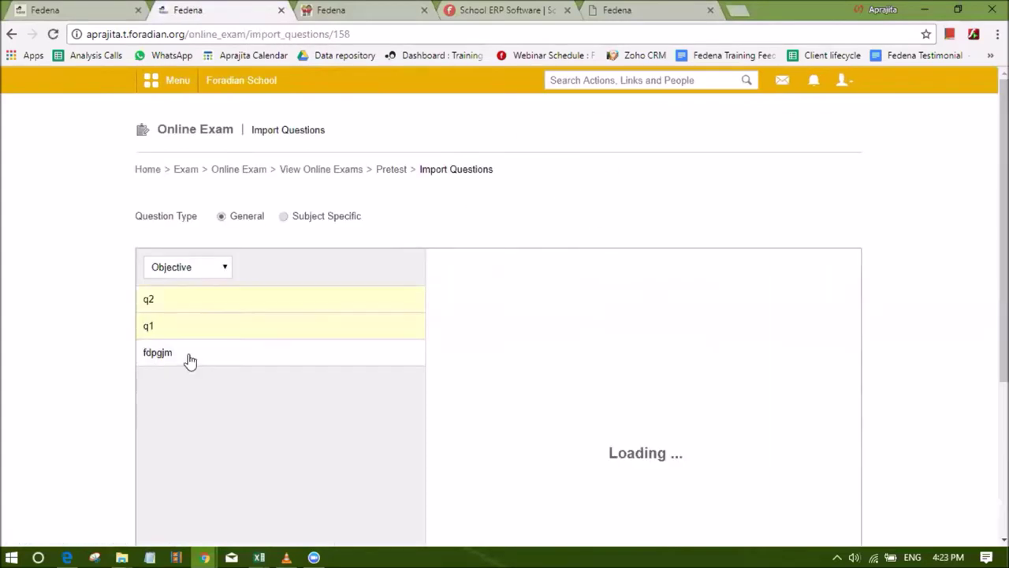
scroll(517, 347, "down", 2)
left_click(820, 150)
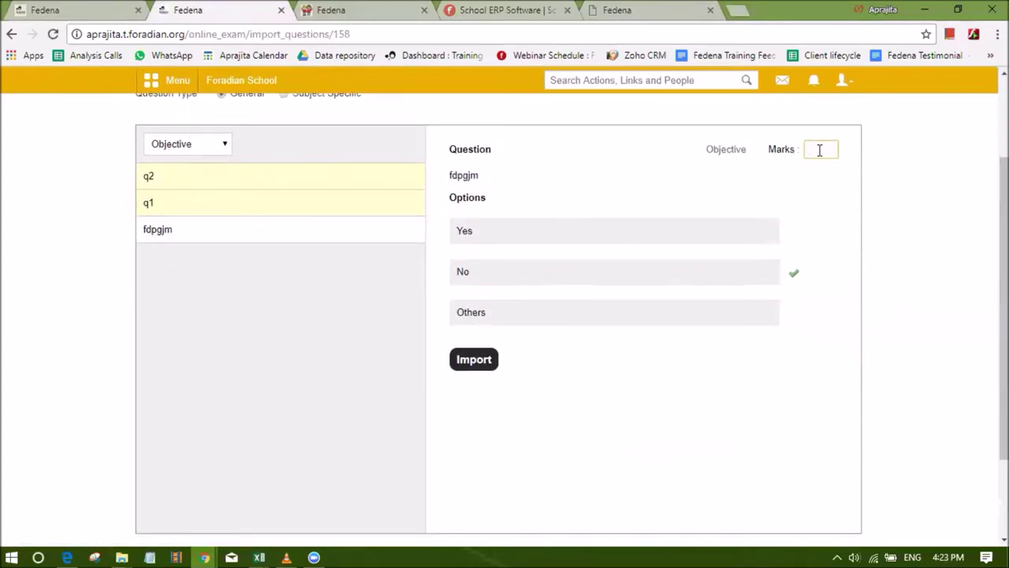
left_click(482, 359)
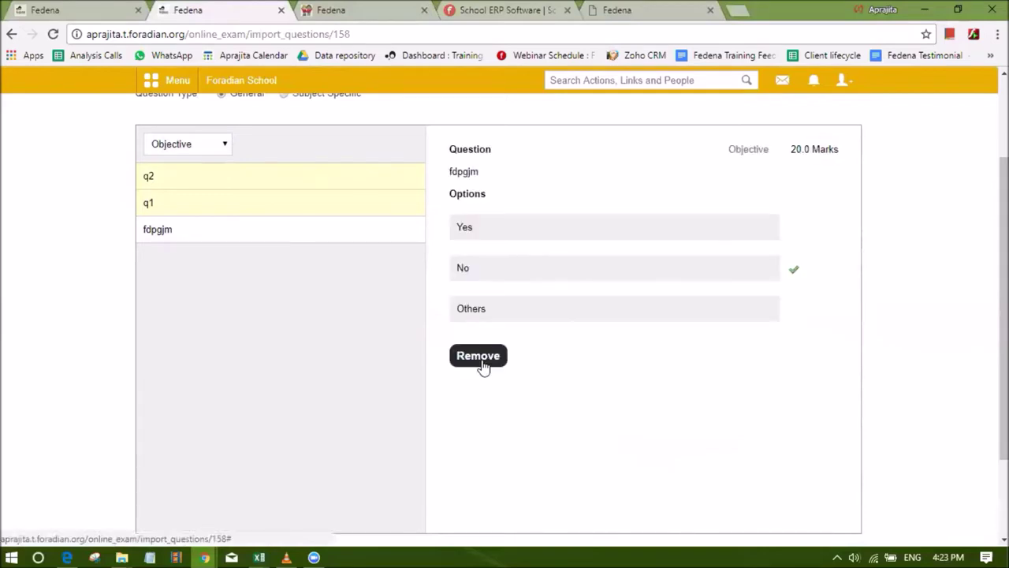
Return to the Pretest exam's details and look through its list of questions
scroll(307, 203, "up", 2)
left_click(391, 170)
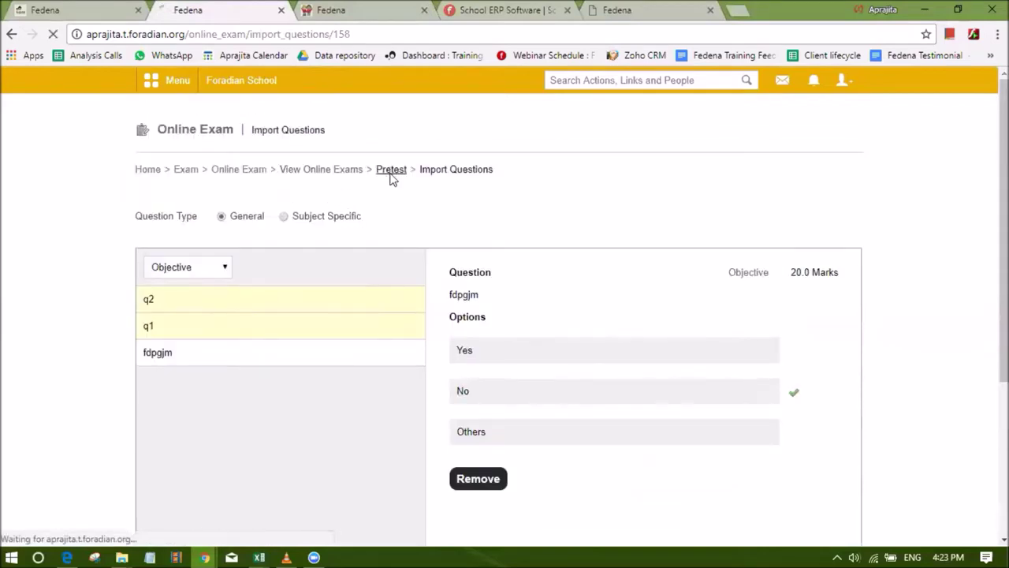
scroll(322, 261, "down", 2)
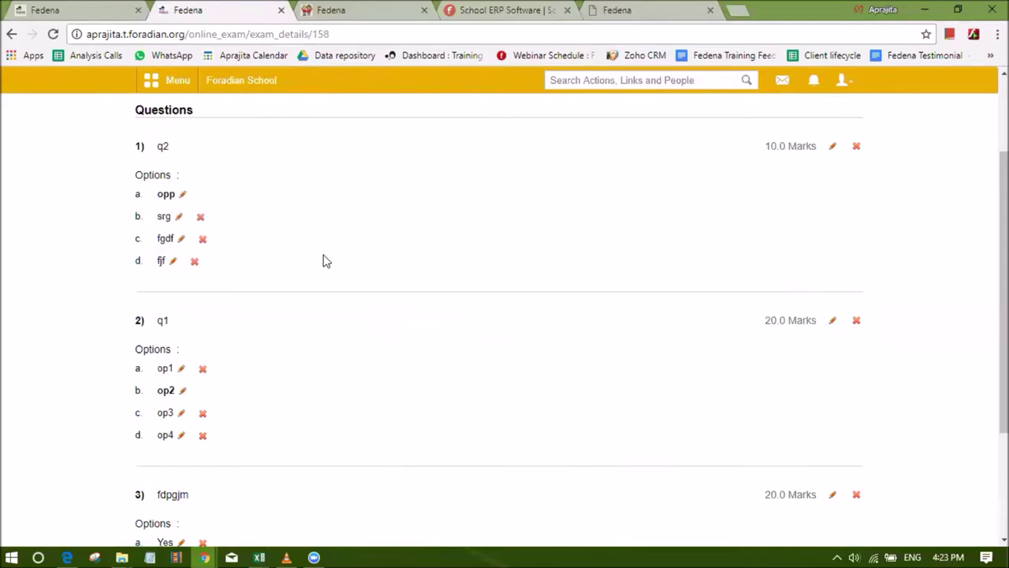
scroll(322, 261, "up", 2)
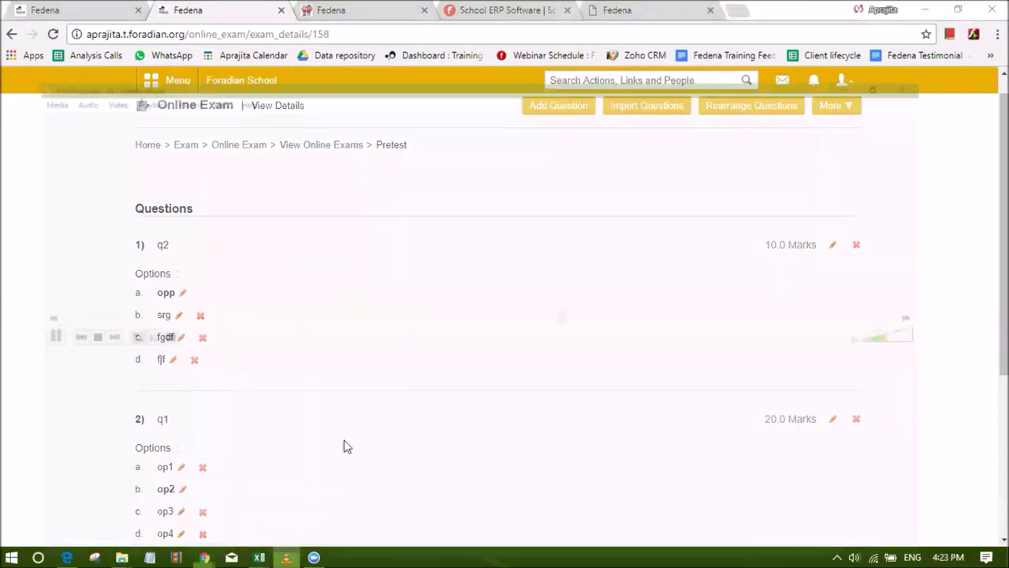
Open the Fees page in the student account and examine the fees for Grade1 - A 2017 - 2018
left_click(172, 80)
left_click(172, 80)
left_click(245, 116)
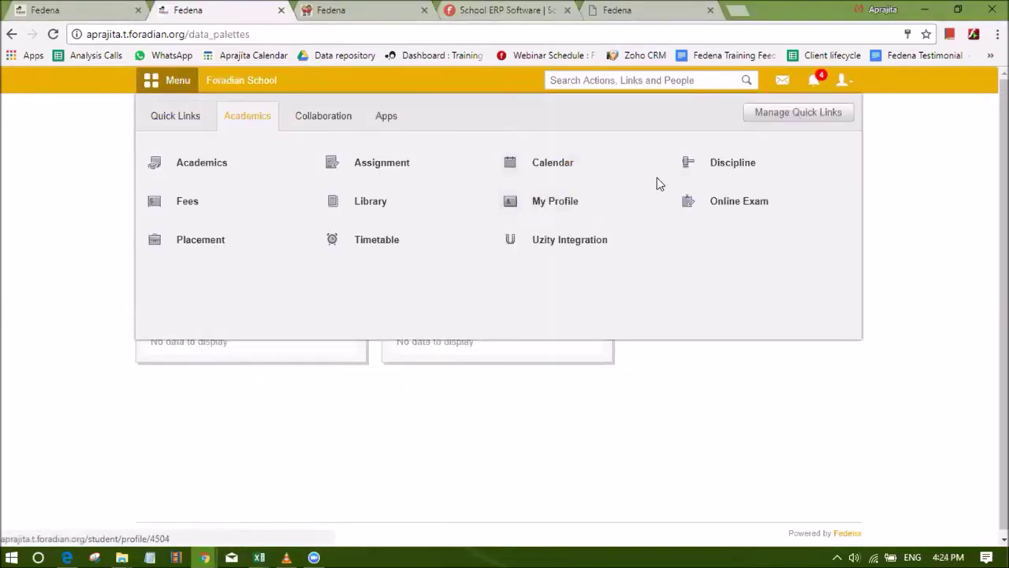
left_click(223, 211)
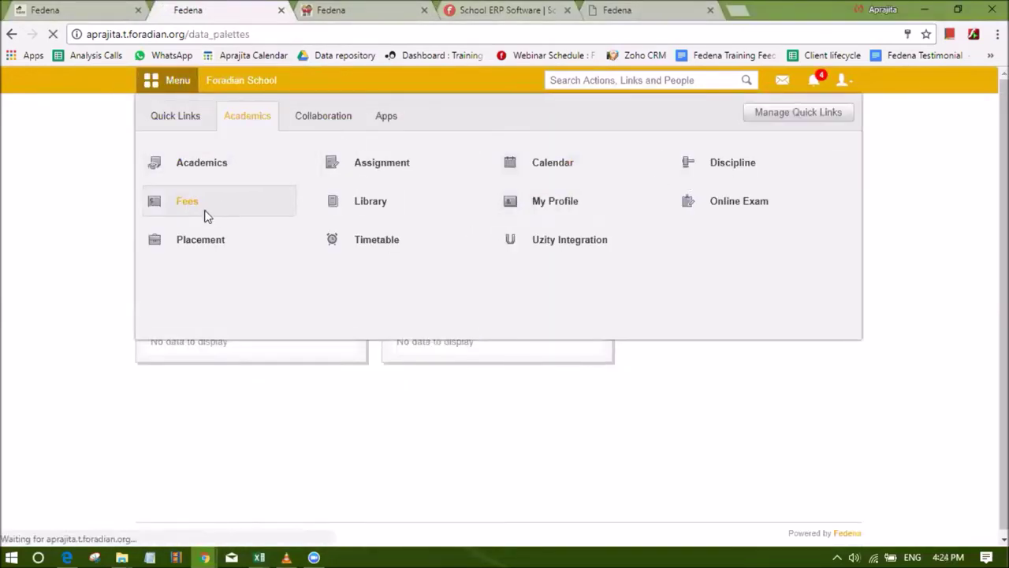
scroll(587, 317, "down", 1)
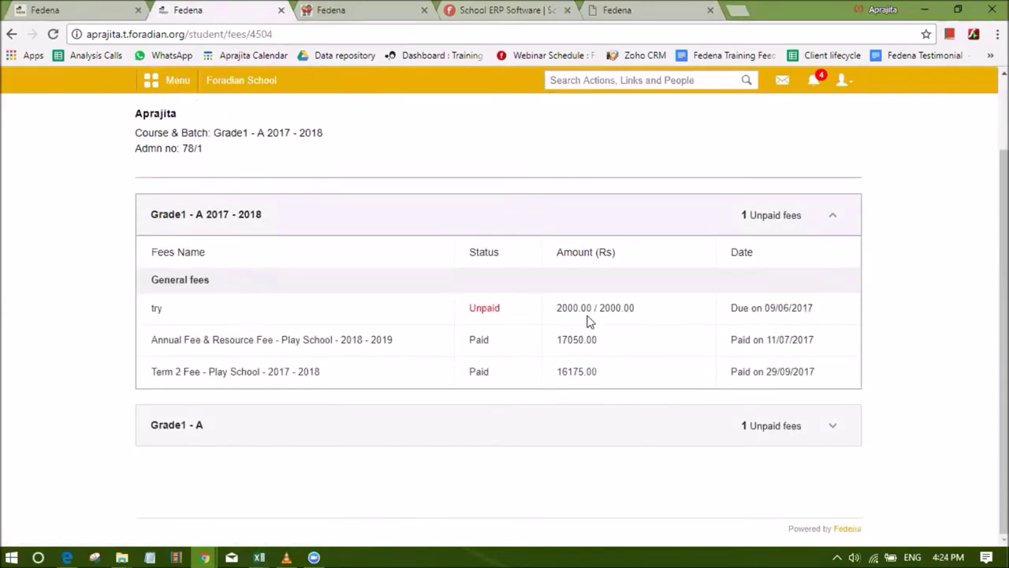
Open the unpaid general fee "try" and proceed to its online card payment form
left_click(156, 307)
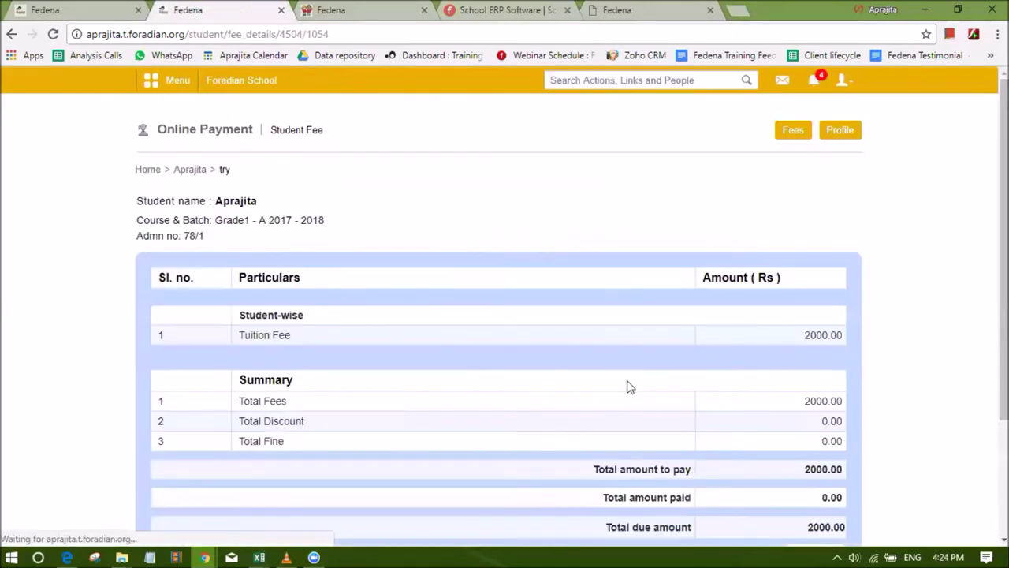
scroll(776, 392, "down", 2)
left_click(812, 419)
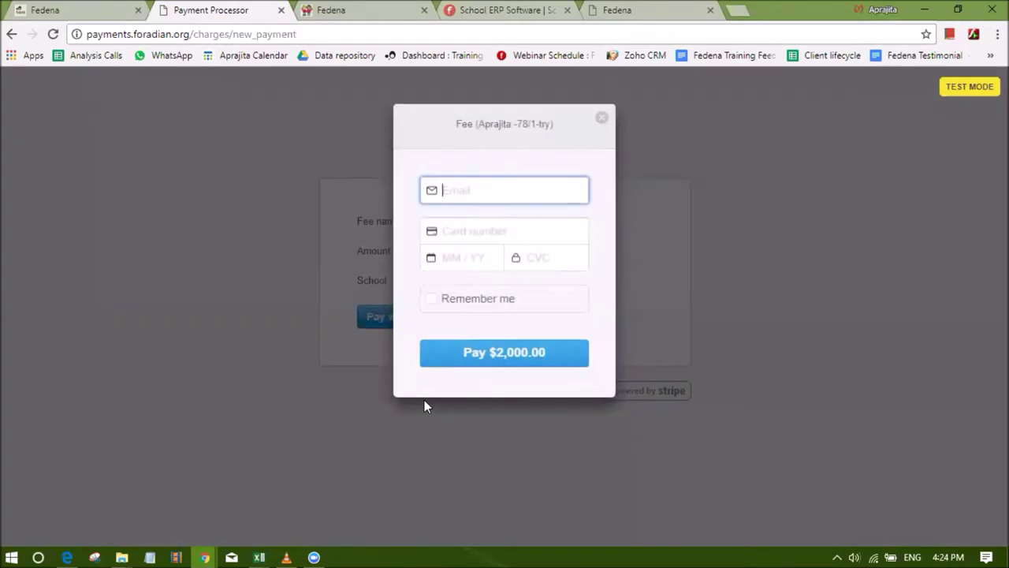
Leave the payment form for the student account's dashboard and look at the available Collaboration modules
left_click(123, 37)
type("apra")
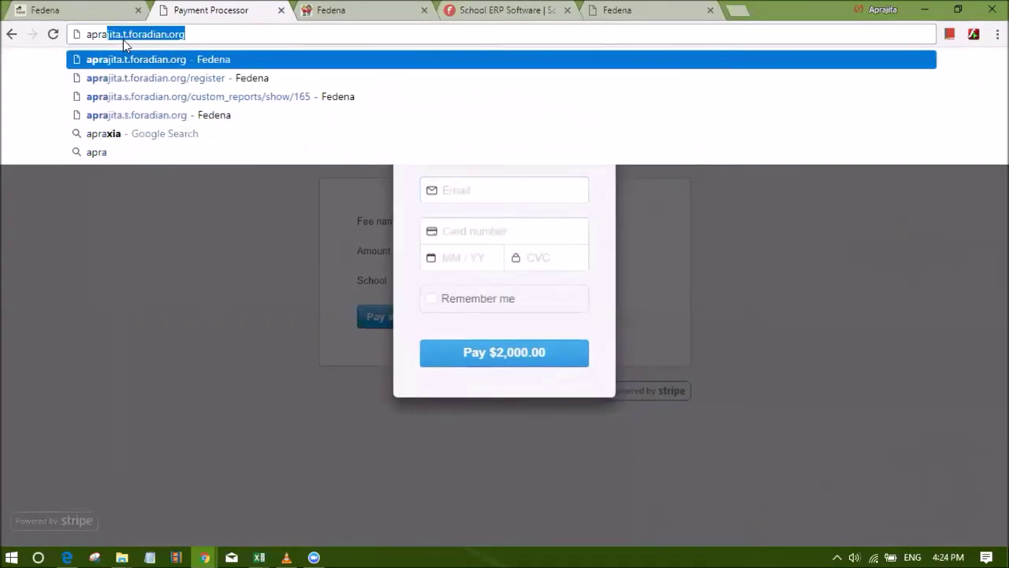
key("Return")
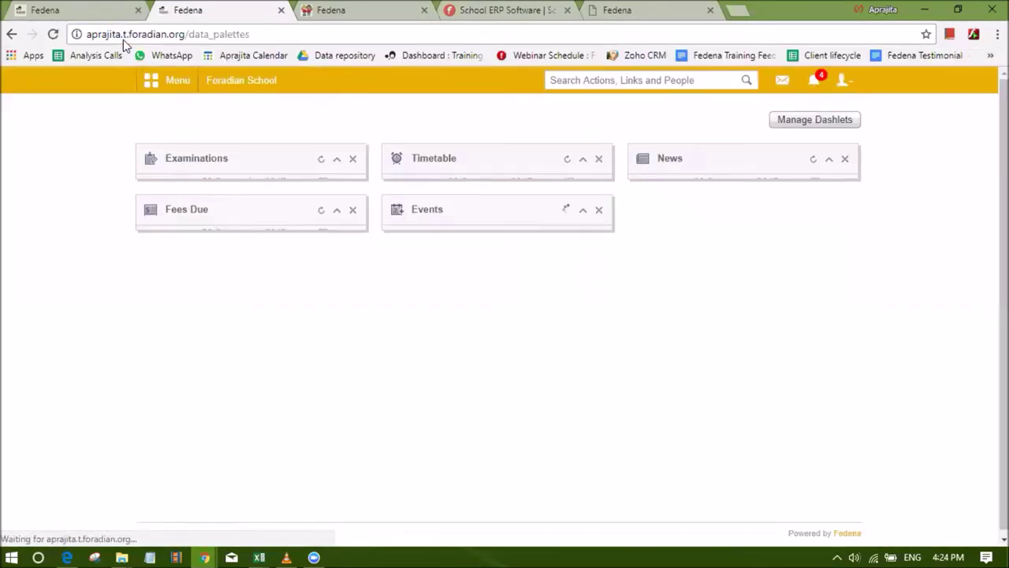
left_click(160, 84)
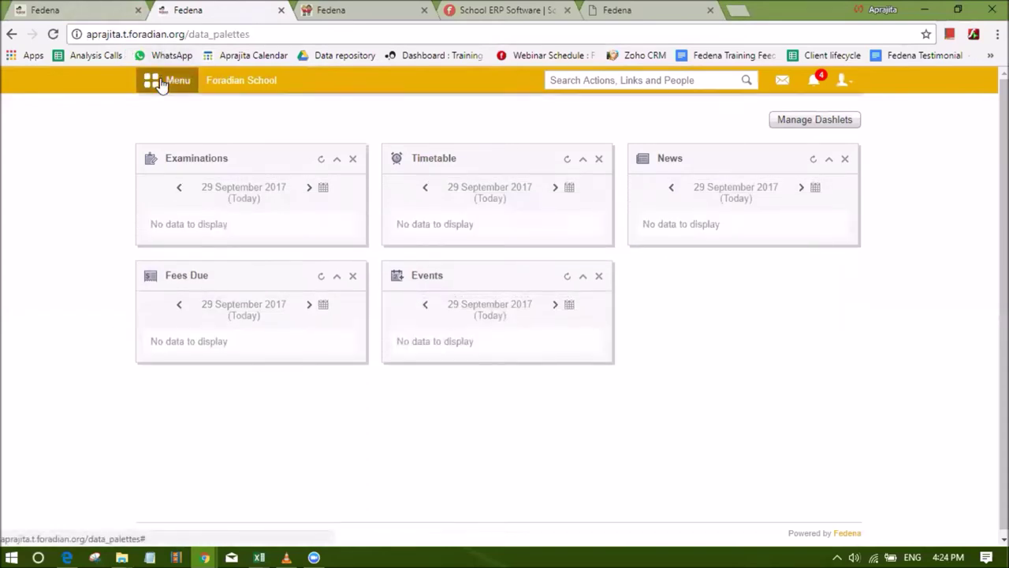
left_click(313, 123)
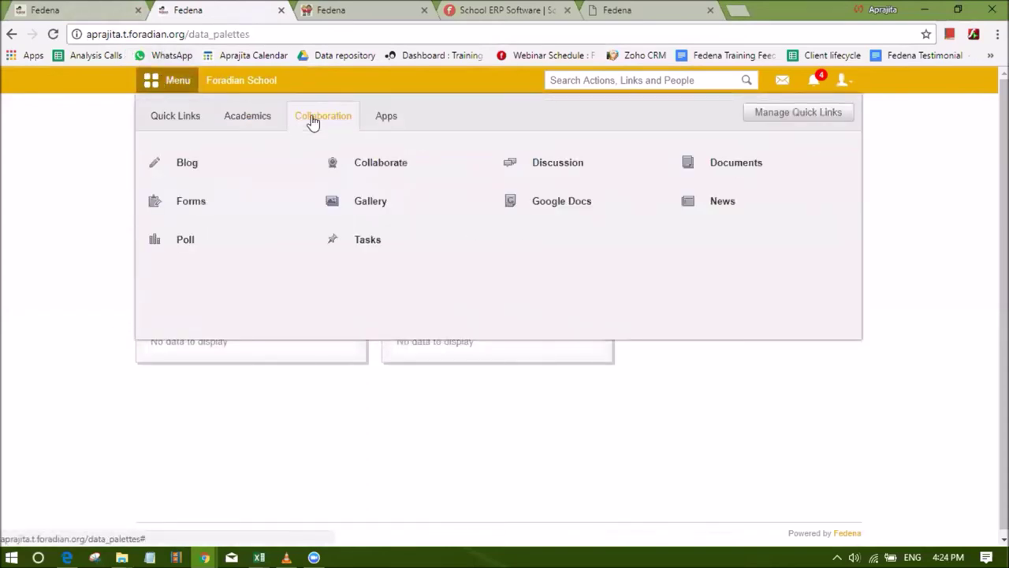
Log out of the student account and log in as admin with the account password
left_click(839, 82)
left_click(792, 143)
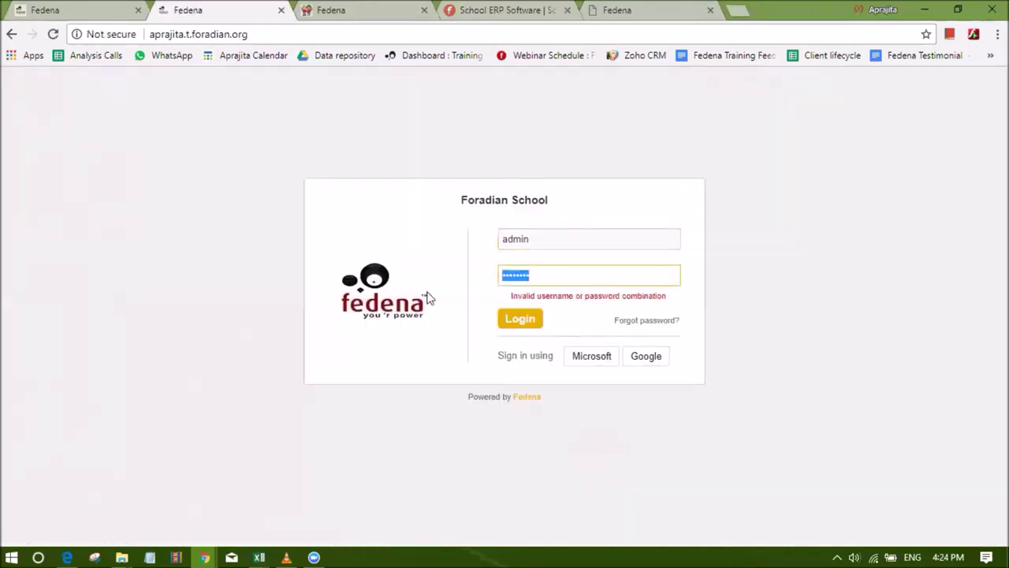
type("a")
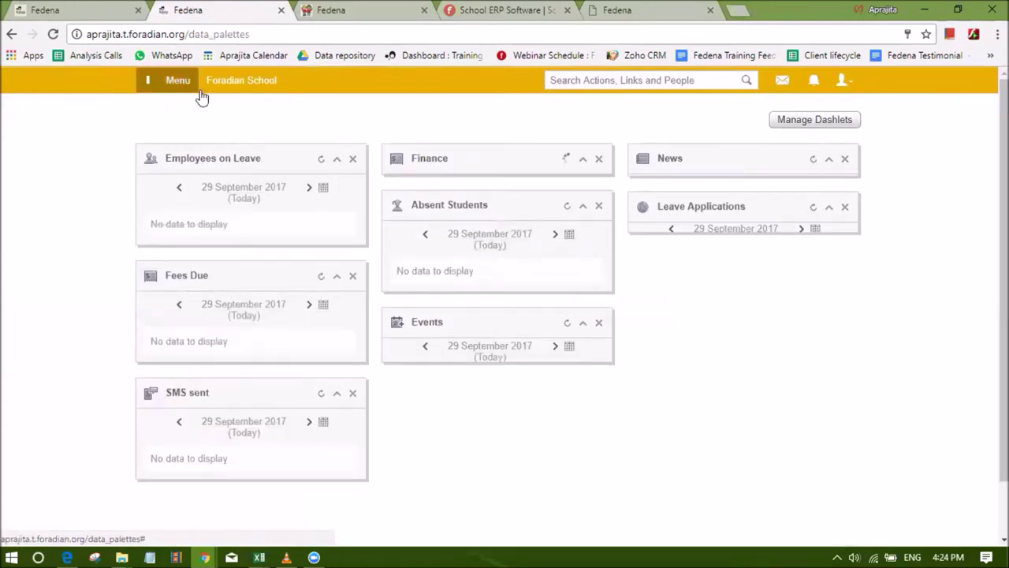
Enable the Student creation alert for students in the E-mail Alert Settings, save, and return to the Email home page
left_click(201, 96)
left_click(325, 124)
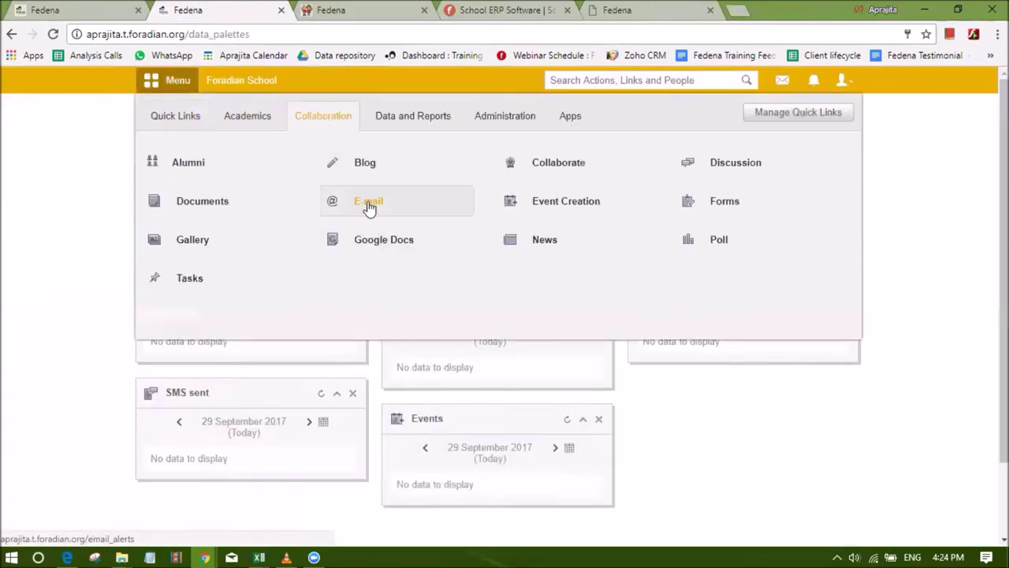
left_click(368, 203)
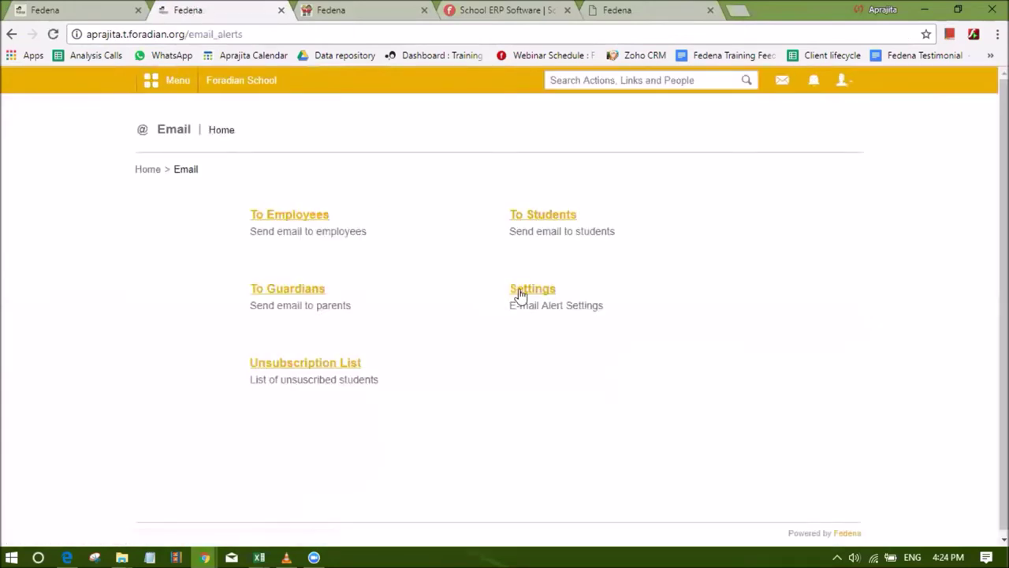
left_click(520, 294)
scroll(522, 298, "down", 2)
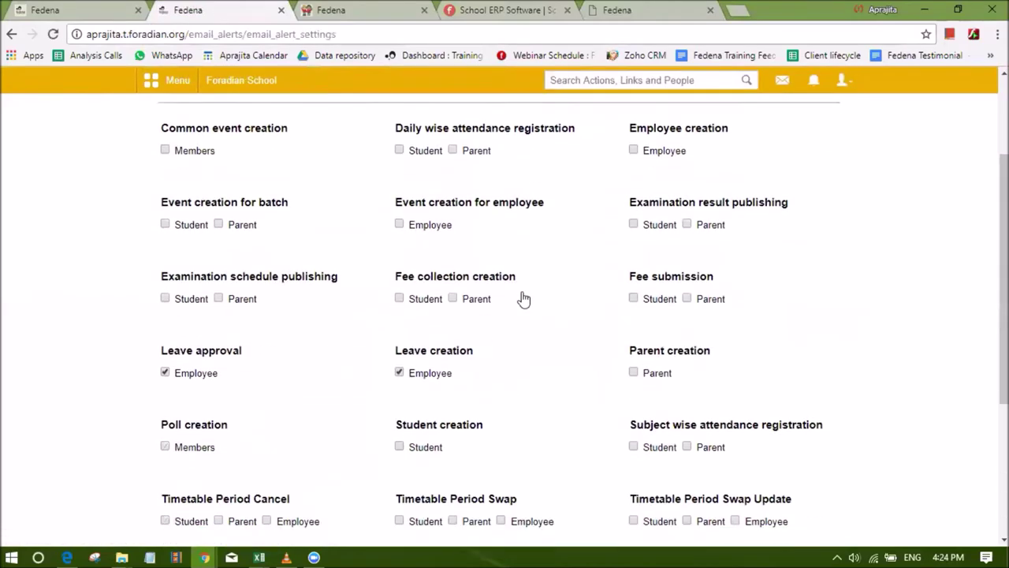
scroll(523, 298, "down", 1)
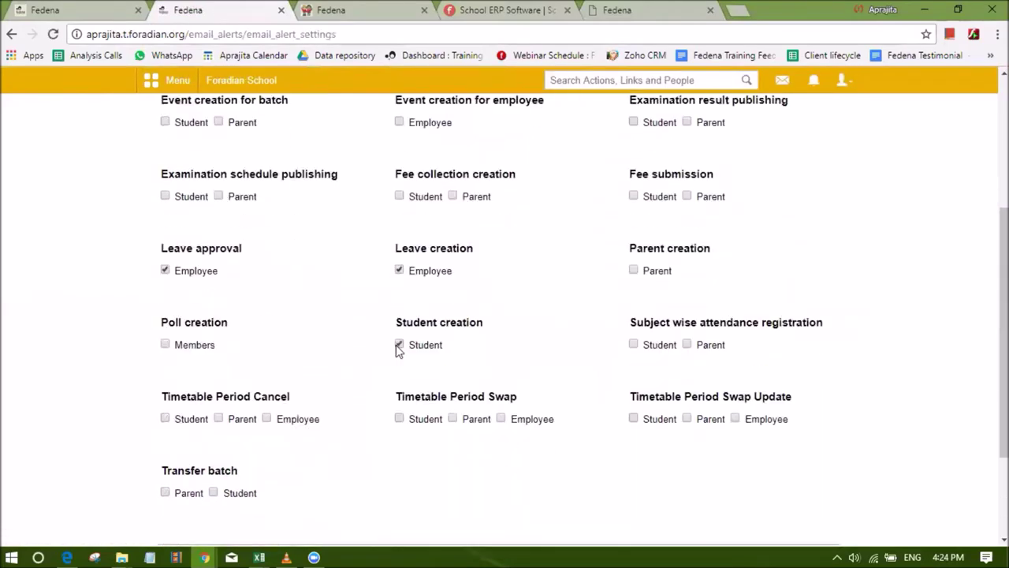
scroll(355, 371, "down", 2)
left_click(180, 480)
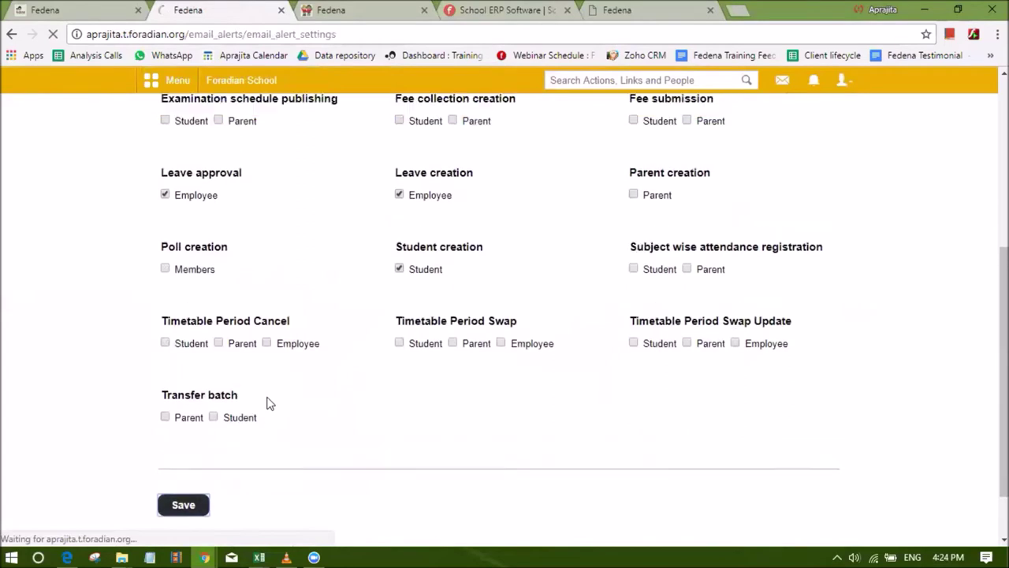
left_click(207, 170)
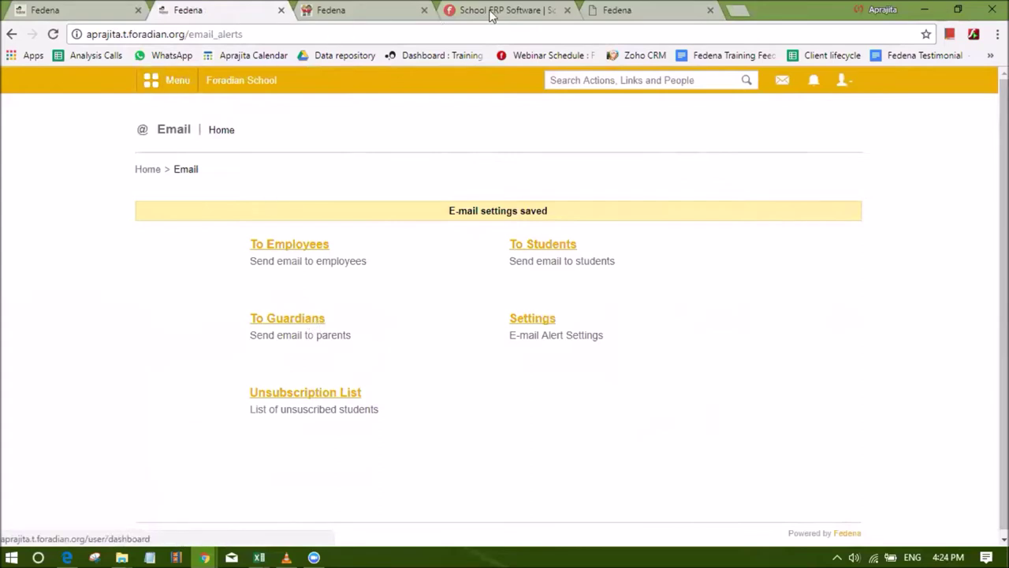
Switch to Microsoft Edge and open the Fedena API Playground at apis.fedena.com
left_click(347, 10)
left_click(204, 554)
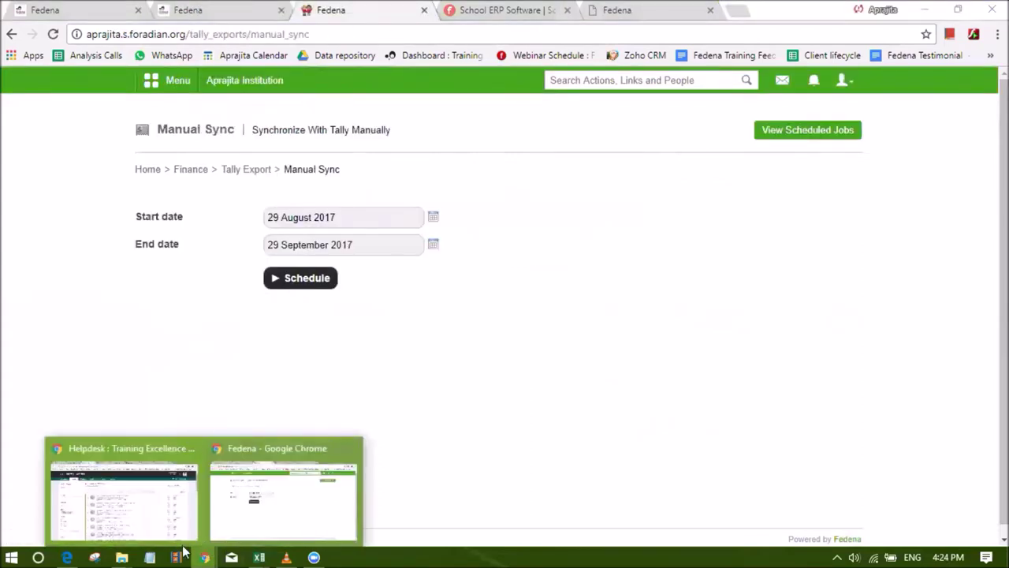
left_click(67, 556)
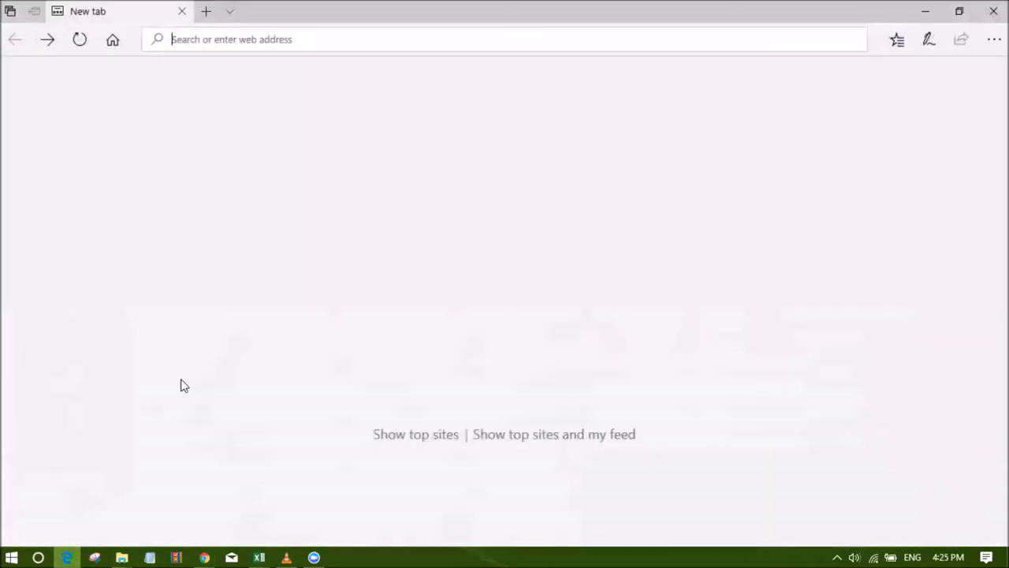
type("apis.fedena.com")
key("Return")
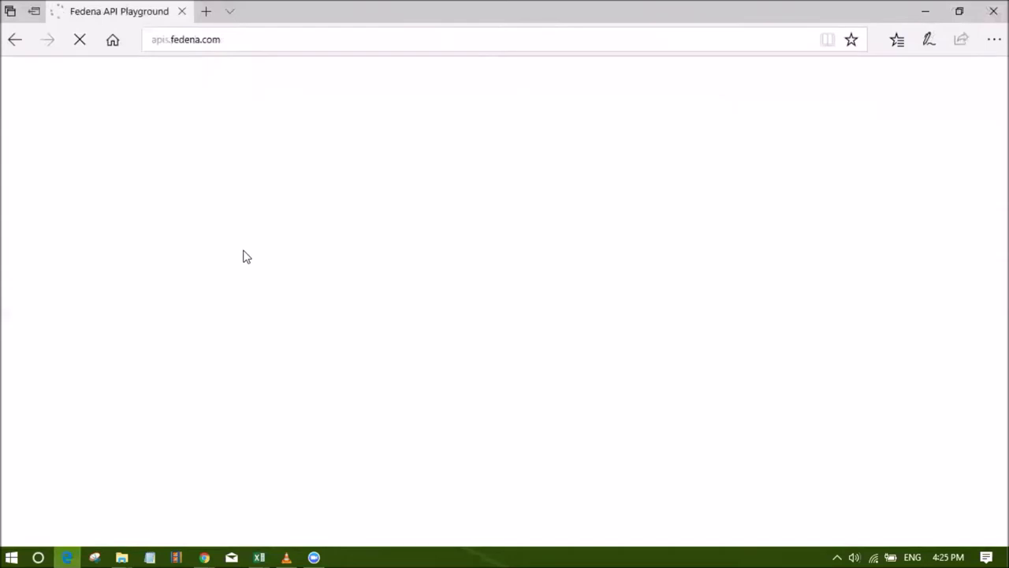
Look over the playground instructions and open the Structure action of the Student APIs
scroll(244, 256, "down", 3)
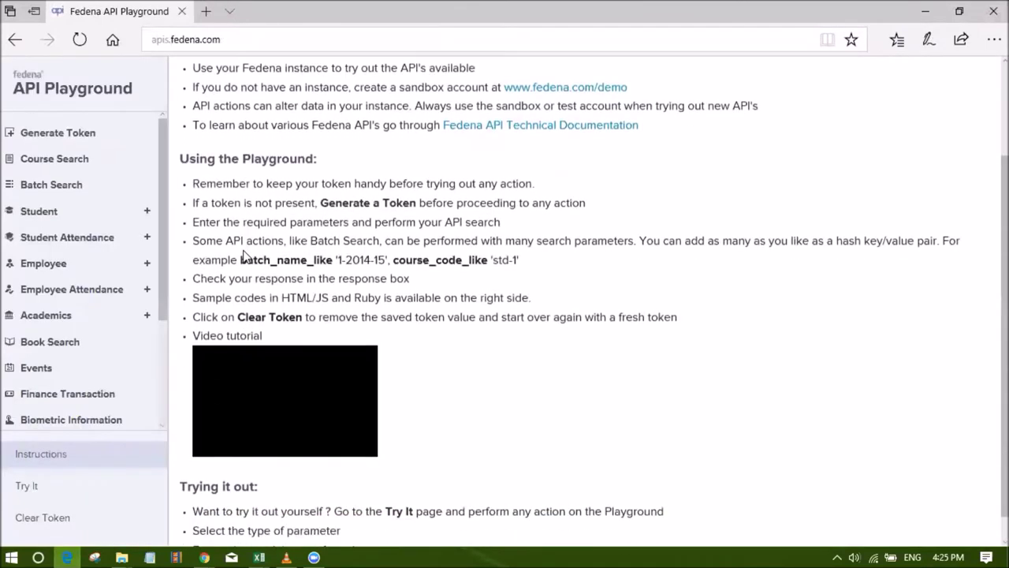
left_click(60, 217)
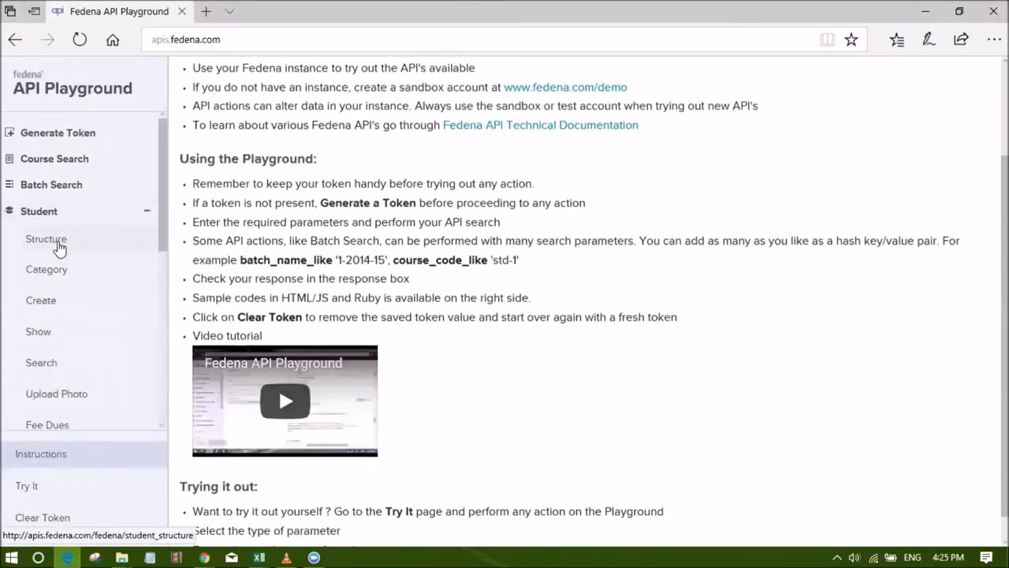
left_click(58, 248)
Examine the HTML-JS sample source code of the Student Structure API
scroll(673, 335, "down", 2)
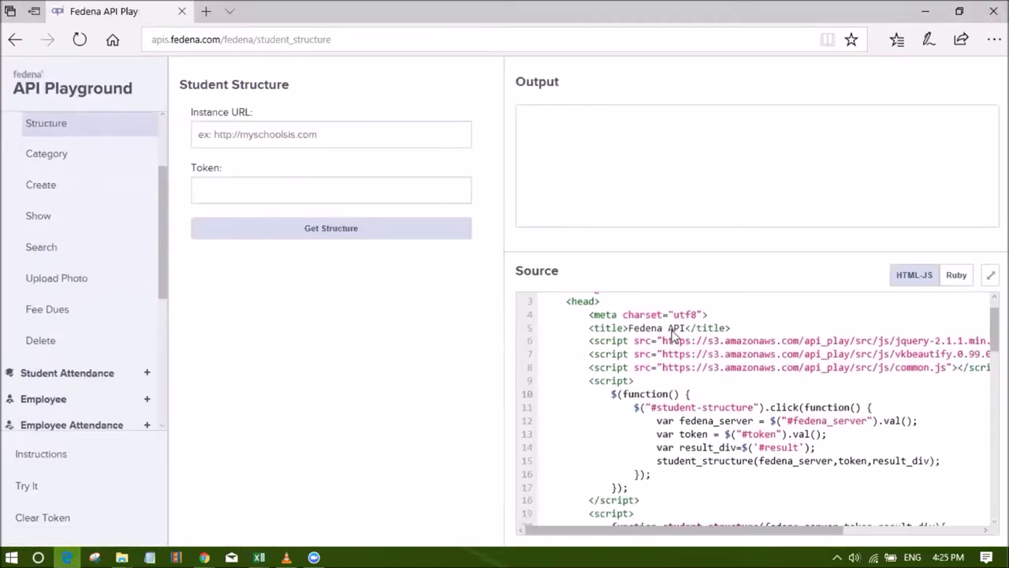
scroll(673, 335, "down", 1)
scroll(673, 335, "up", 3)
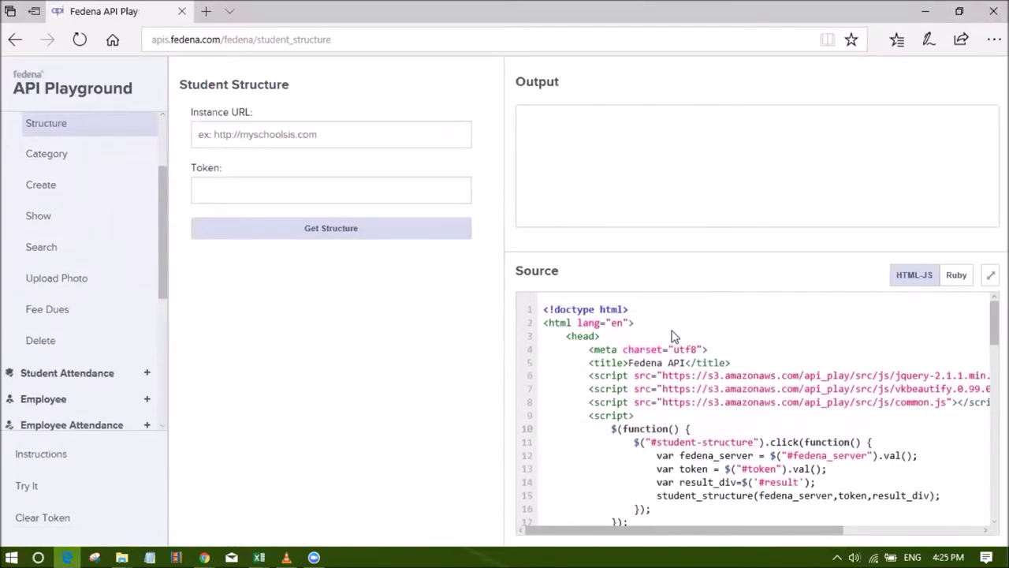
left_click(925, 11)
left_click(221, 9)
key("alt+Tab")
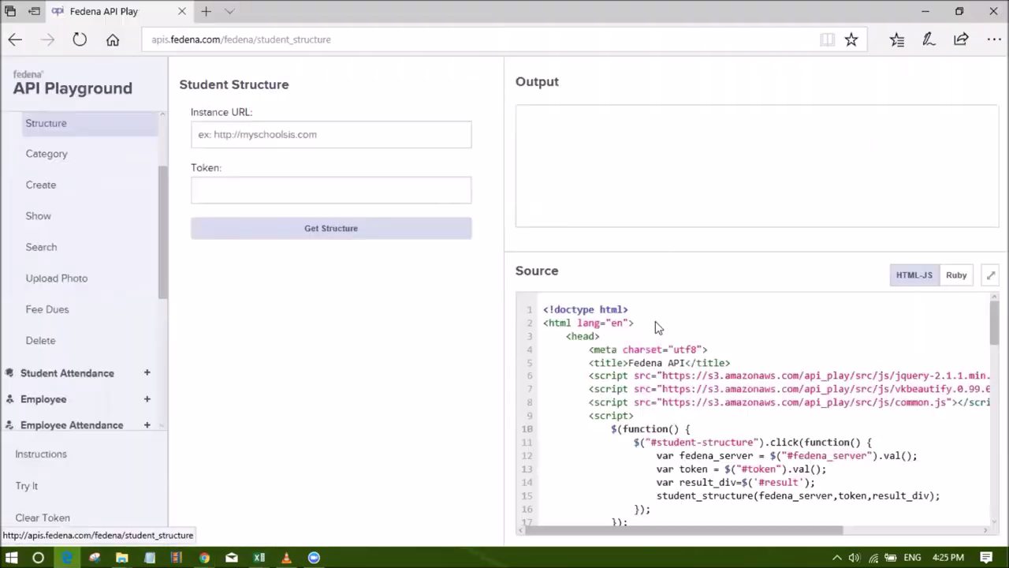
scroll(655, 321, "down", 2)
scroll(672, 335, "up", 2)
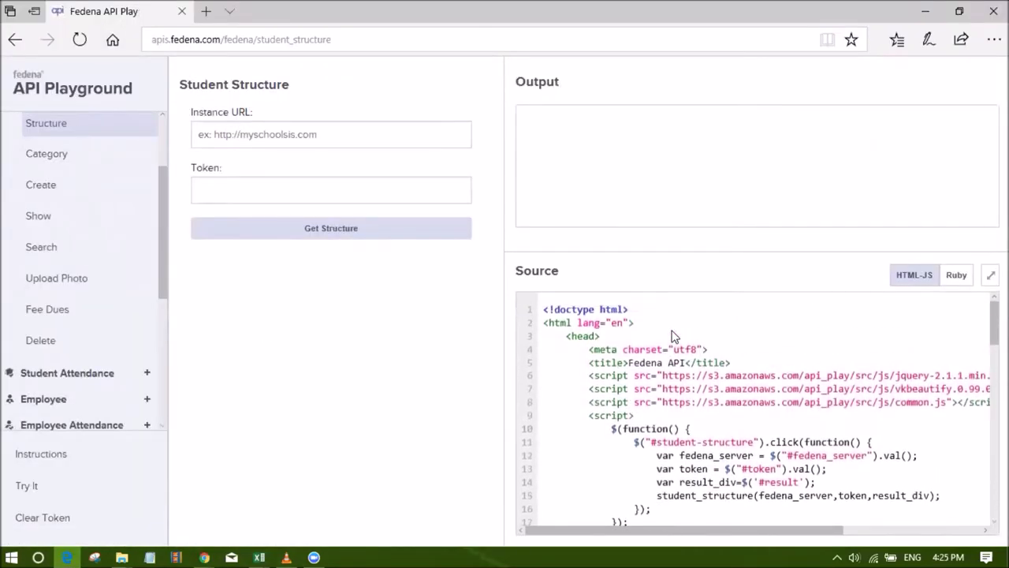
scroll(673, 335, "down", 1)
scroll(671, 332, "down", 1)
scroll(671, 331, "up", 2)
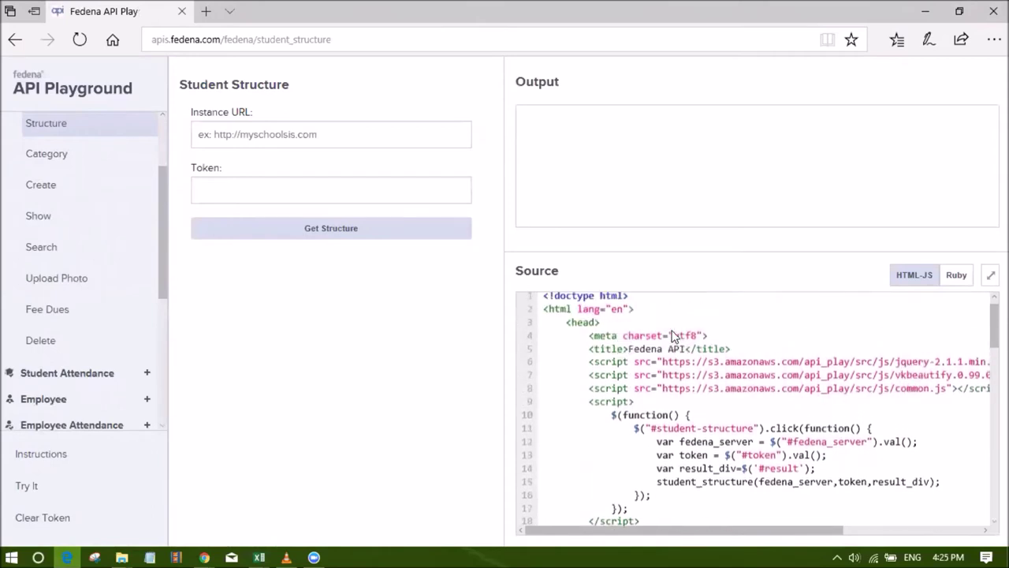
scroll(670, 331, "down", 2)
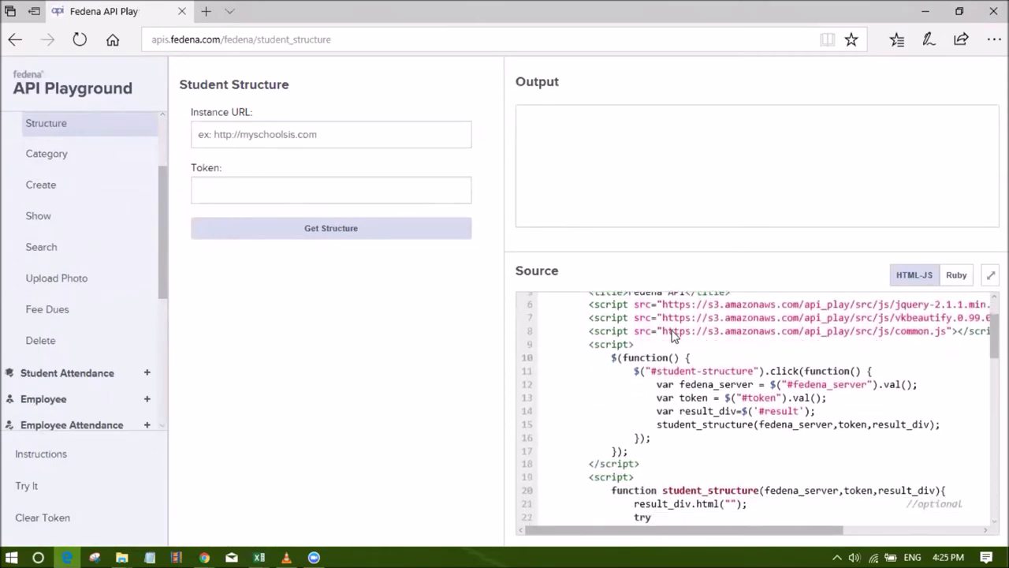
scroll(669, 331, "up", 2)
scroll(673, 335, "down", 2)
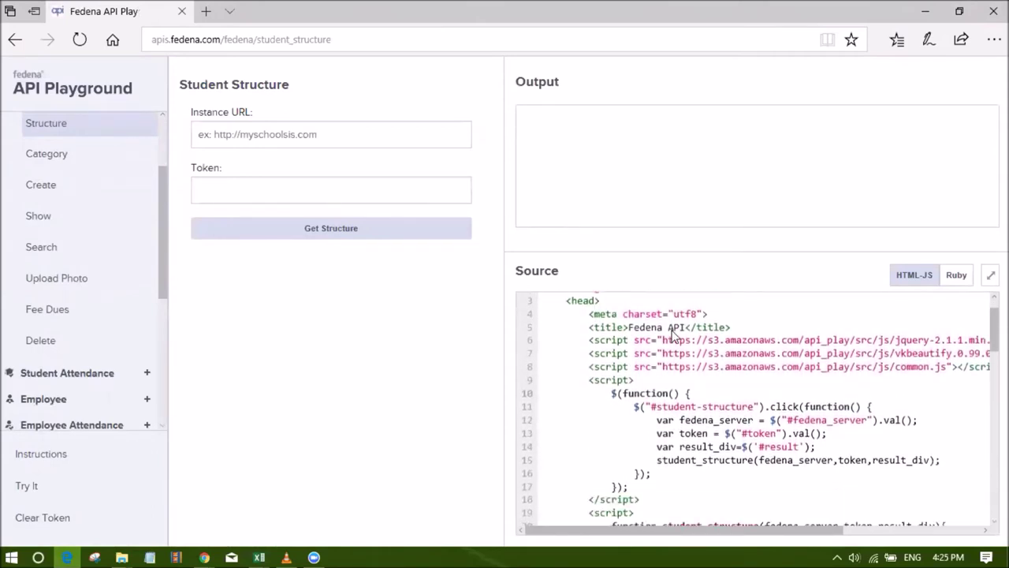
scroll(673, 335, "up", 2)
scroll(672, 335, "up", 1)
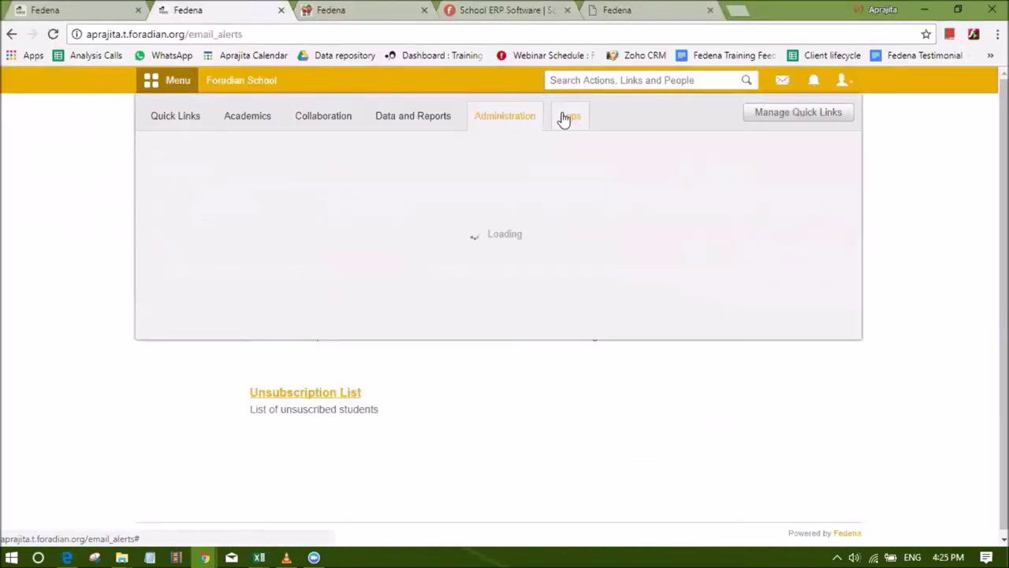
Switch back to the Foradian School site in Chrome and open the Api app
left_click(569, 116)
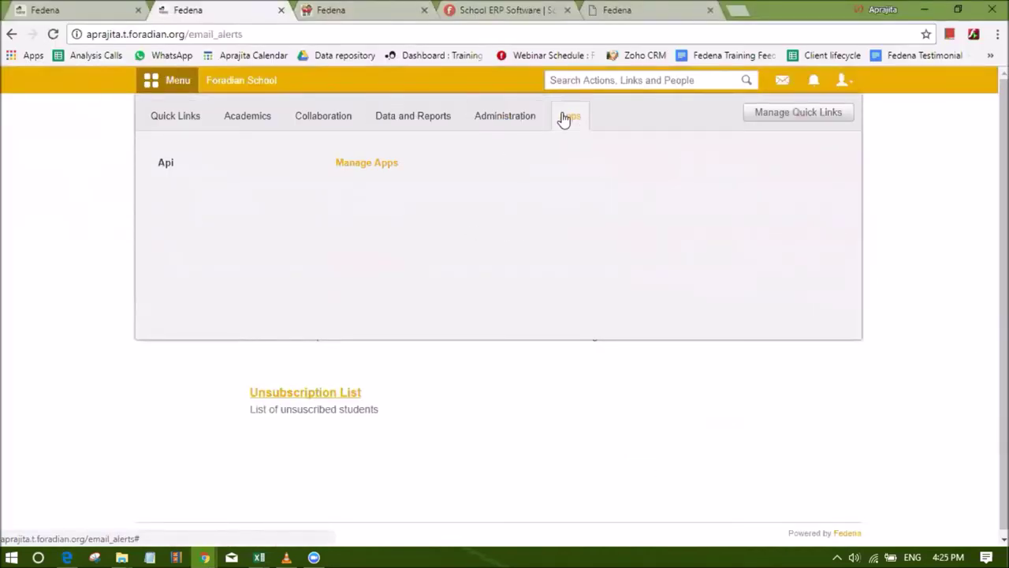
left_click(200, 163)
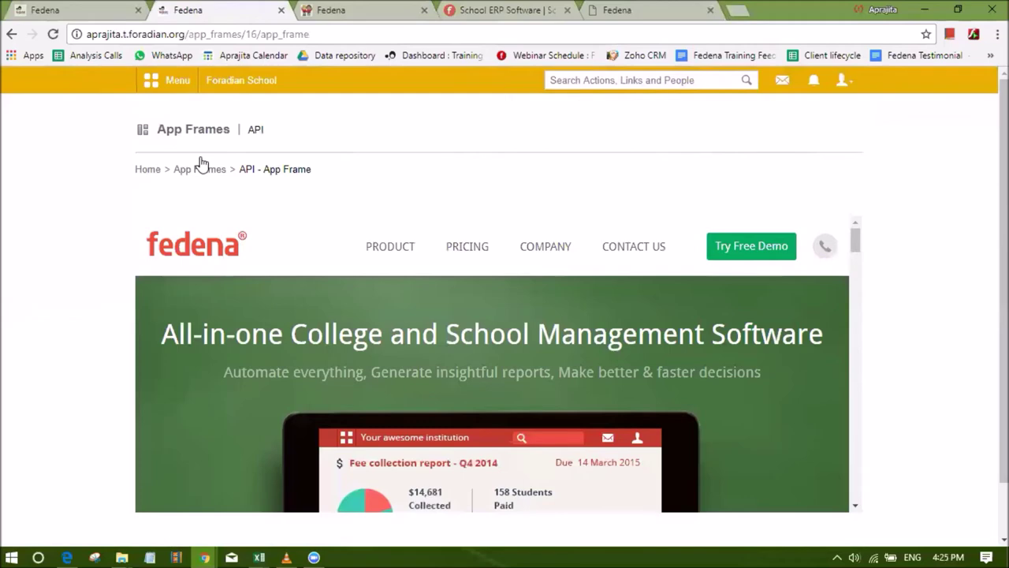
Open the Tally Export page of the Finance module
left_click(169, 81)
left_click(491, 117)
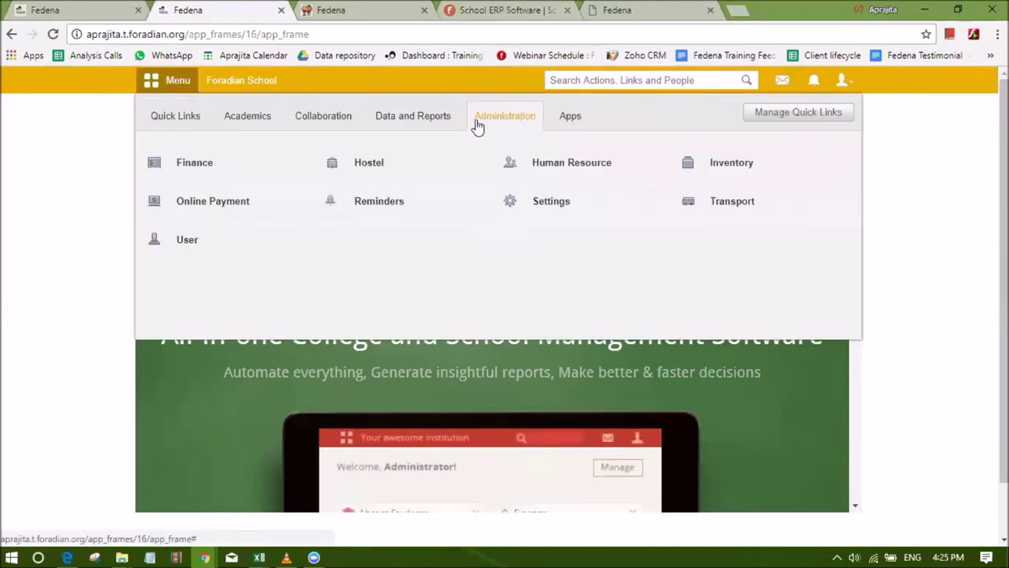
mouse_move(220, 178)
left_click(343, 271)
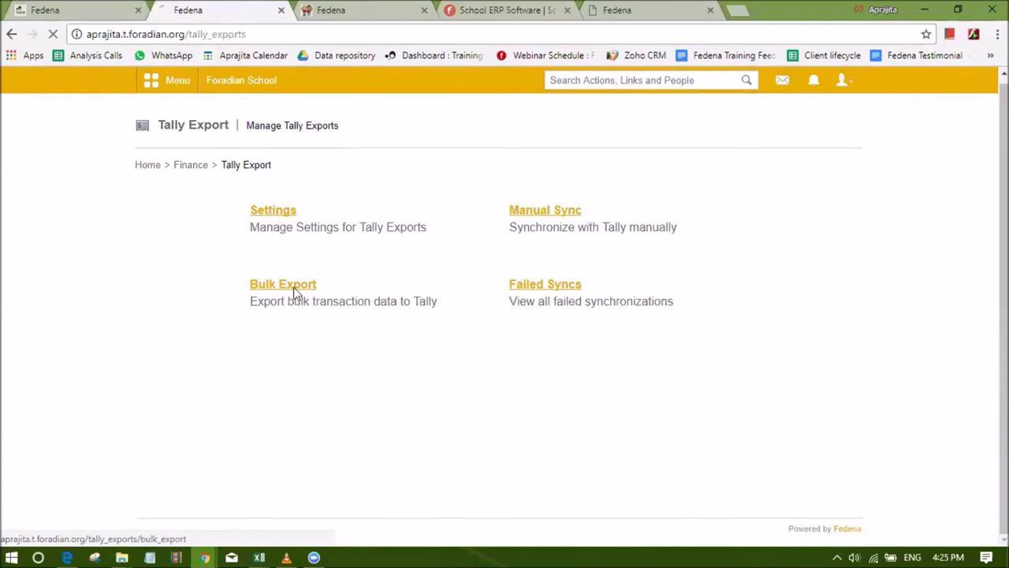
Look over the Schedule Export page for Tally bulk exports, then return to the school dashboard
left_click(282, 217)
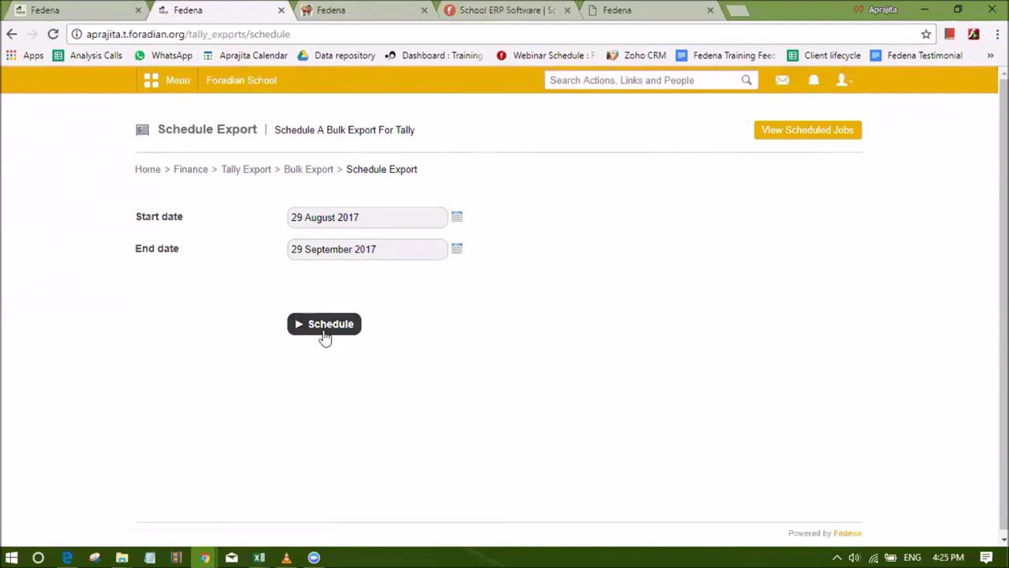
left_click(303, 172)
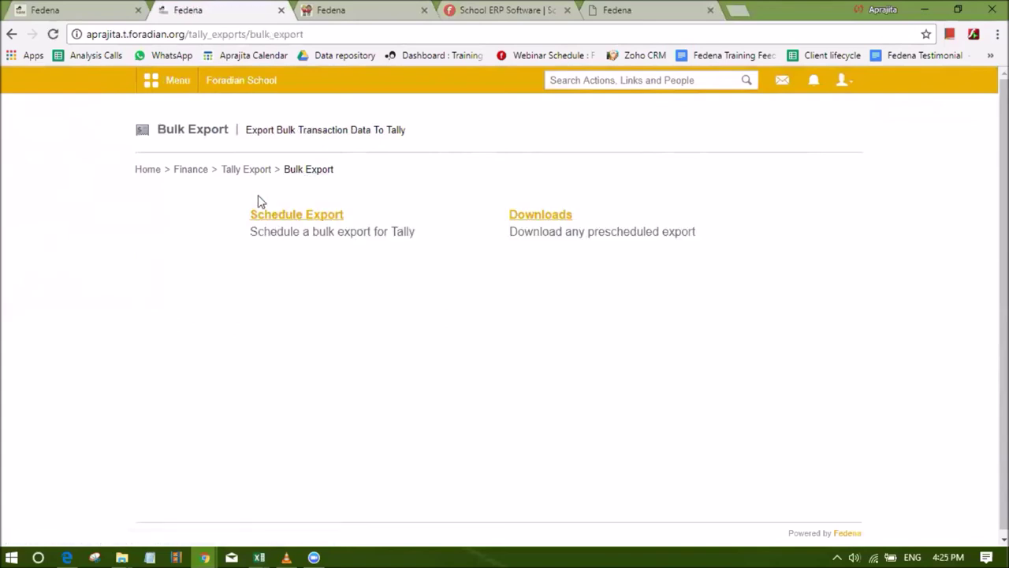
left_click(248, 170)
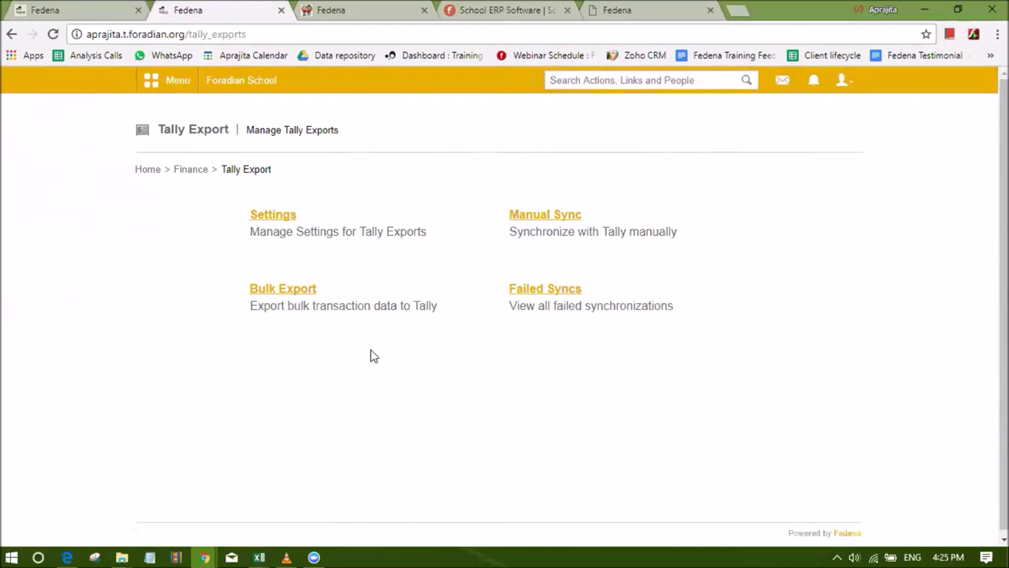
left_click(261, 84)
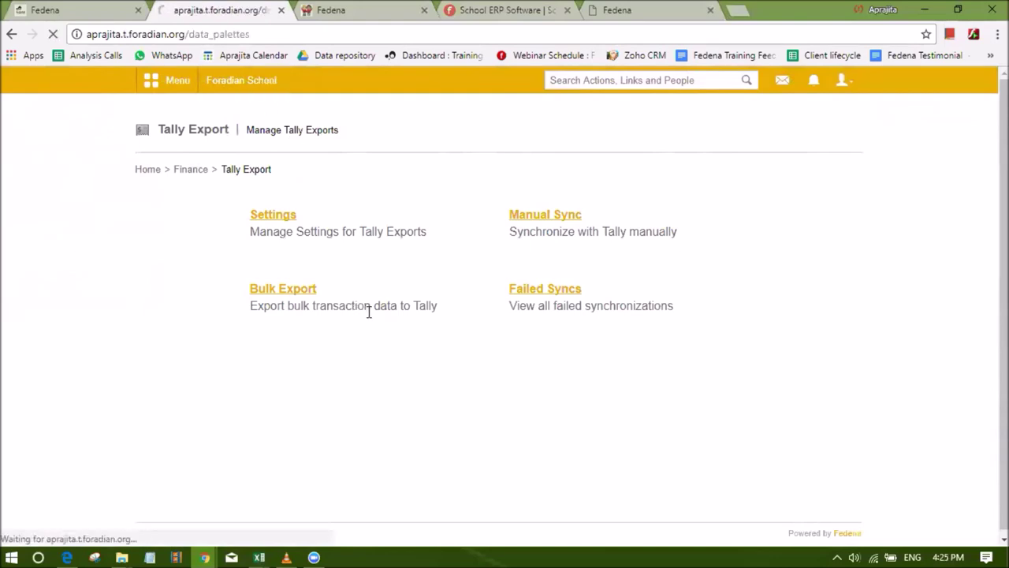